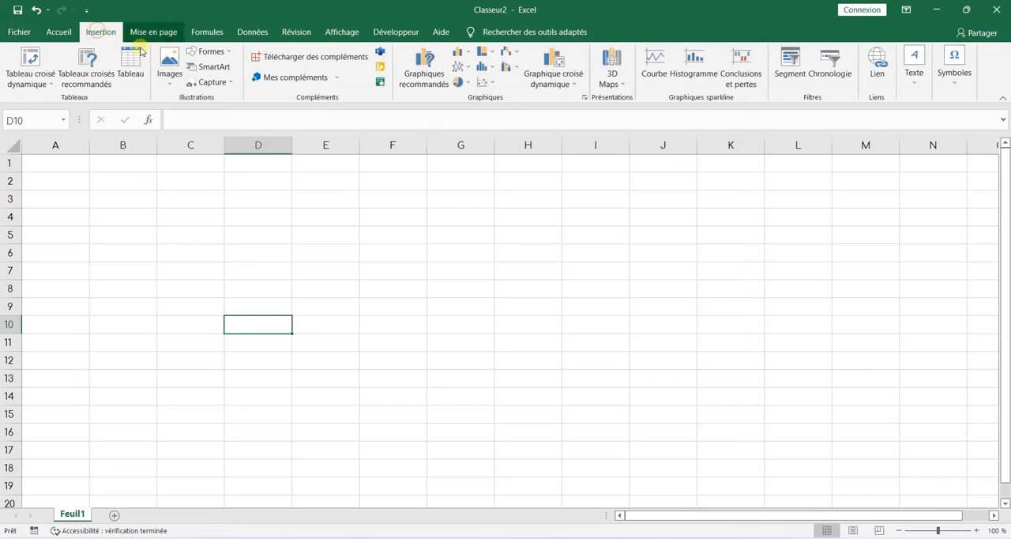
Step: Insert the picture of the V-sign hand in flag colours from the AUTRES folder on this device
click(169, 68)
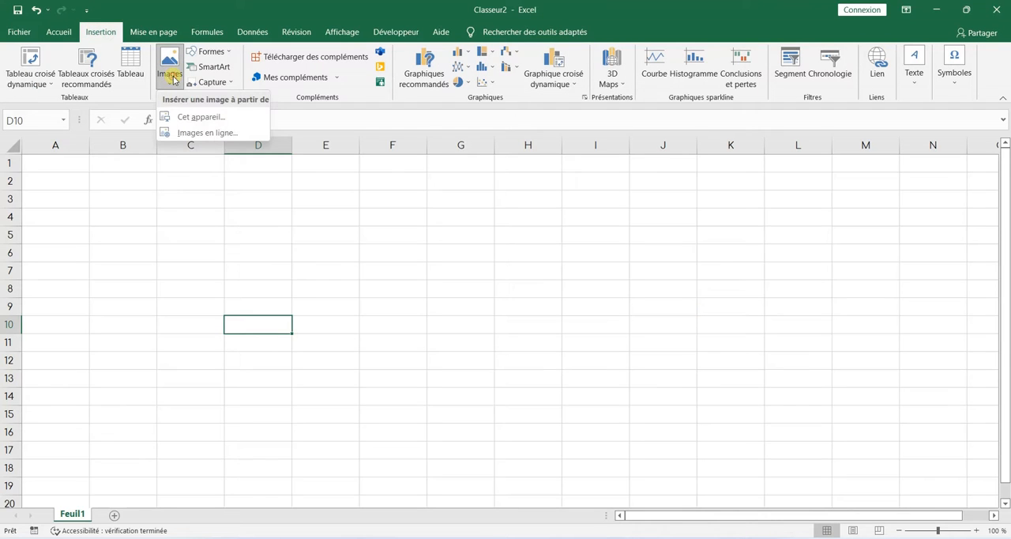
click(177, 116)
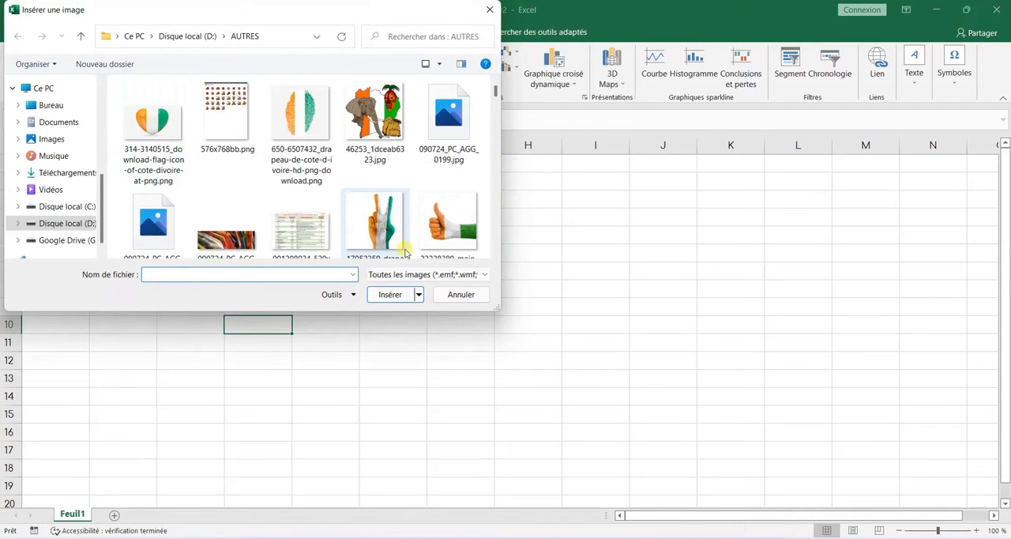
click(393, 242)
click(392, 295)
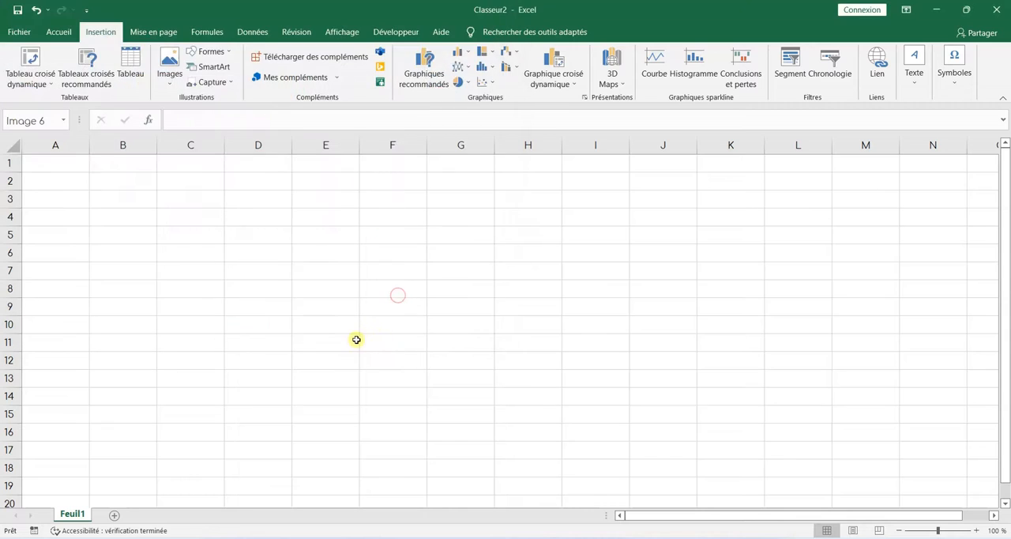
Step: Shrink the hand picture to about 10.4 cm high, stretch it to about 12.5 cm wide, and place it over columns C to H
drag(369, 289, 314, 266)
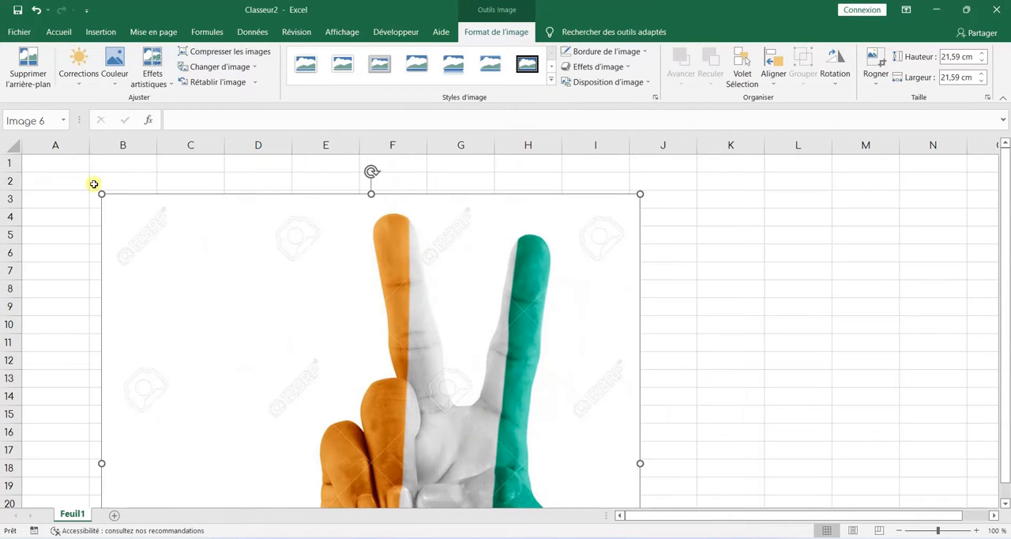
drag(101, 195, 450, 348)
drag(497, 433, 359, 226)
drag(531, 166, 404, 294)
drag(308, 386, 432, 298)
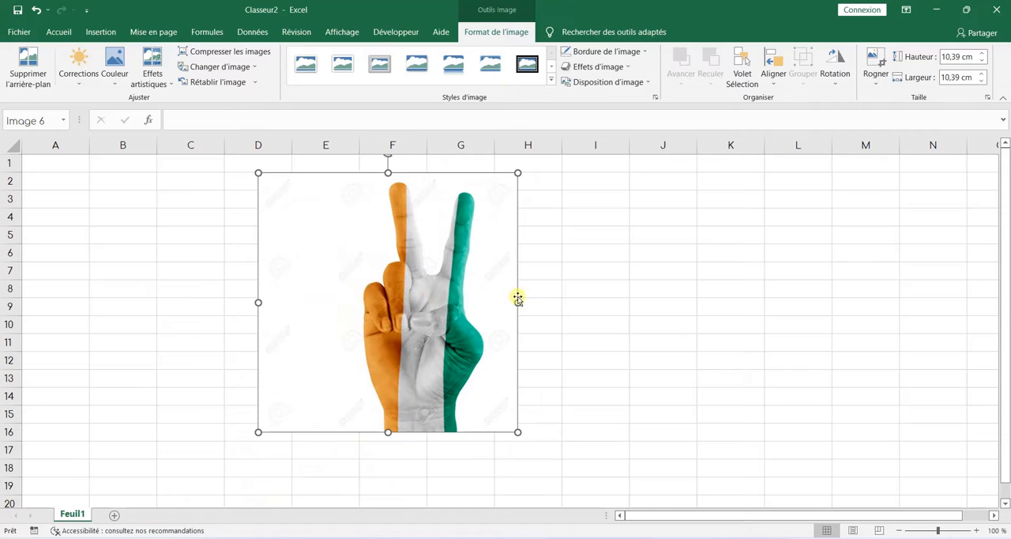
drag(515, 303, 569, 303)
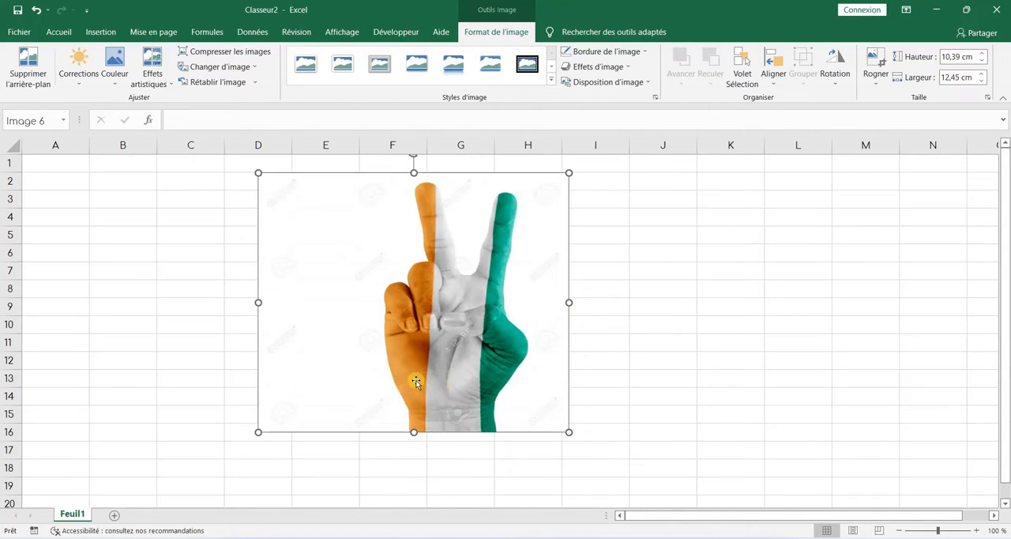
drag(415, 382, 364, 383)
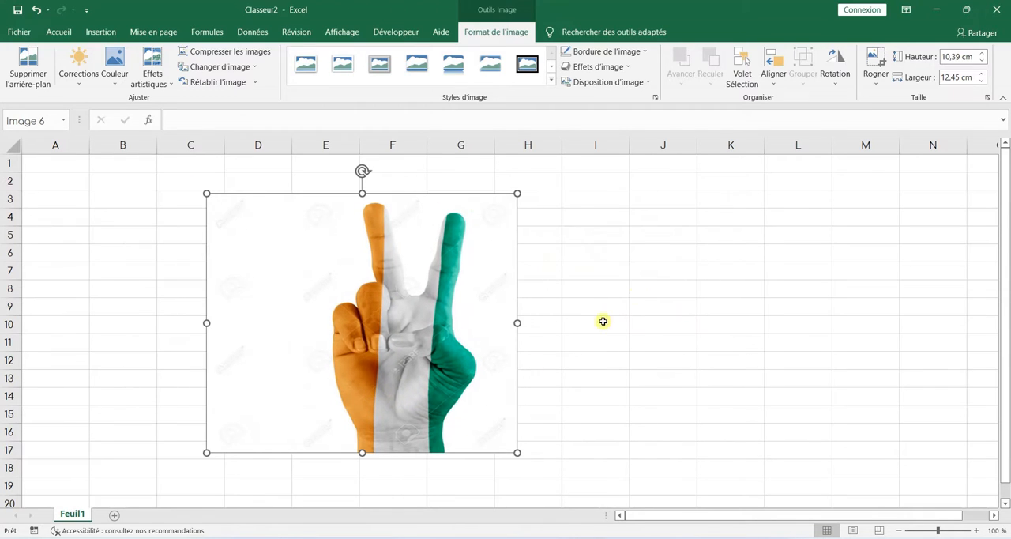
Step: Hide the worksheet gridlines
click(637, 293)
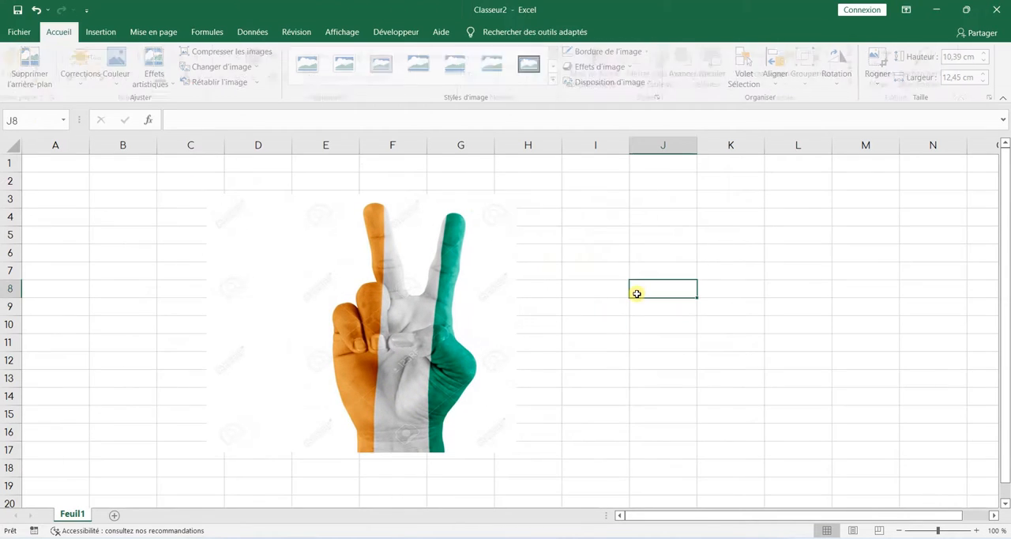
click(157, 34)
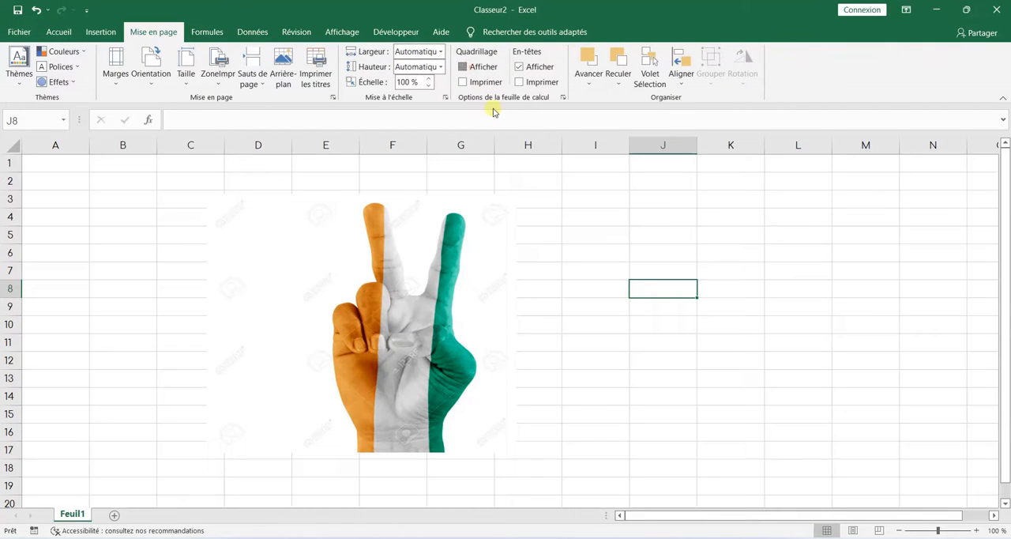
click(464, 67)
Step: Fill the whole sheet with standard orange and move the picture slightly up, over columns D to H
click(14, 145)
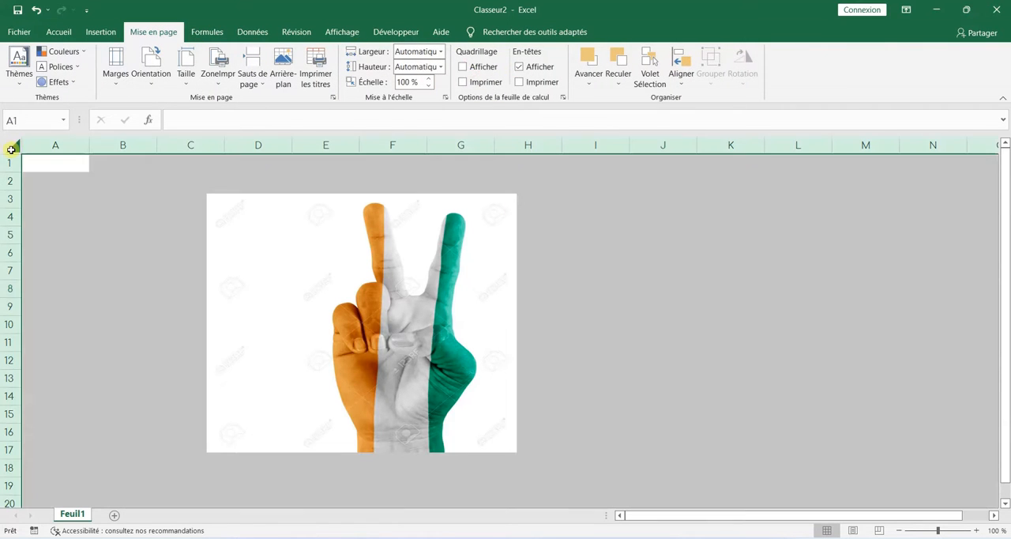
click(59, 32)
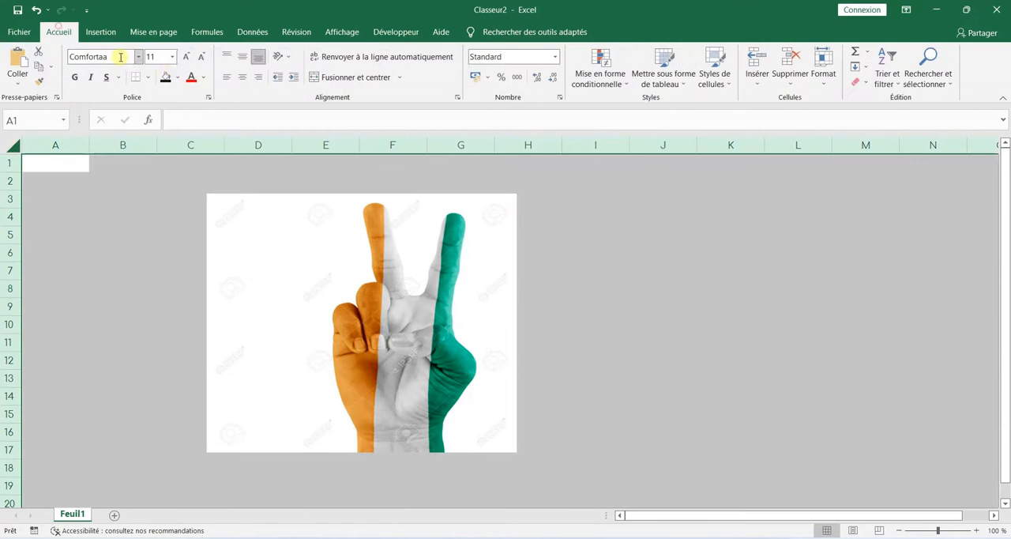
click(179, 77)
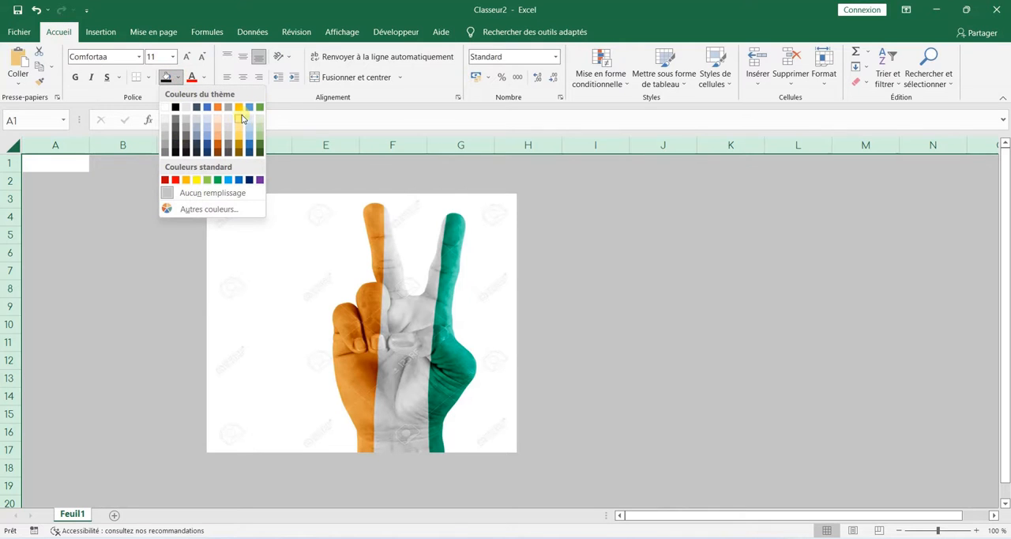
click(187, 181)
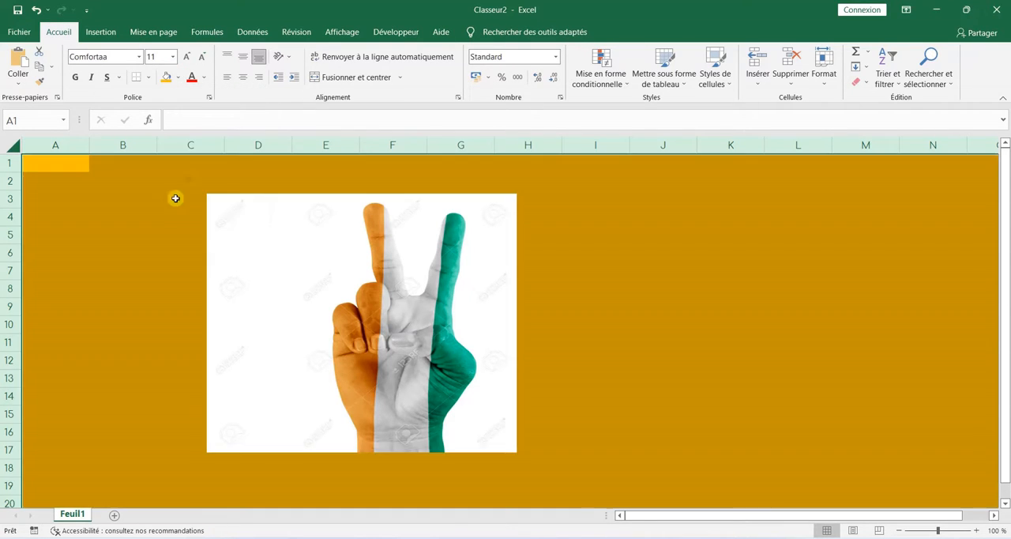
click(171, 215)
drag(418, 335, 465, 307)
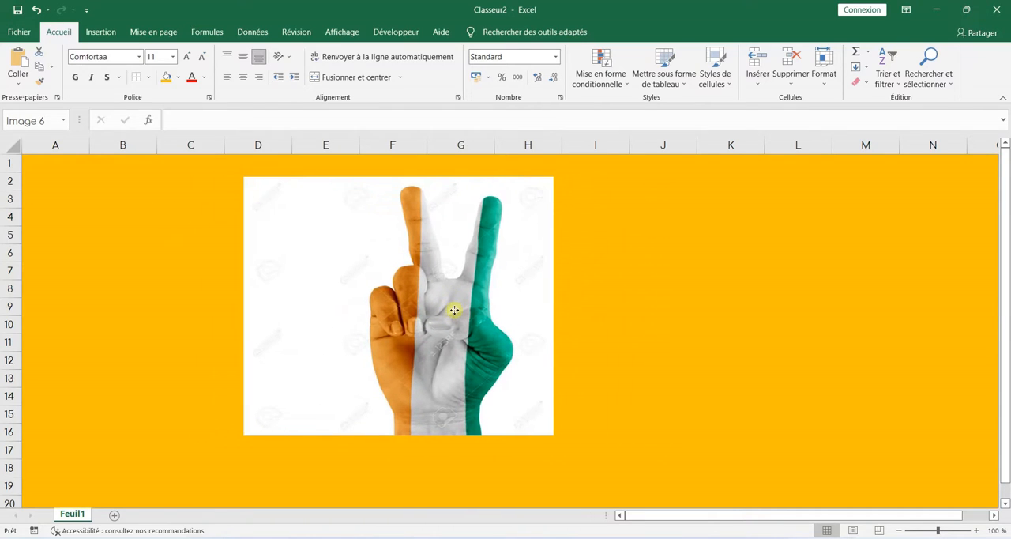
Step: Fill the whole sheet with standard light blue and shift the picture slightly down and to the left
click(13, 148)
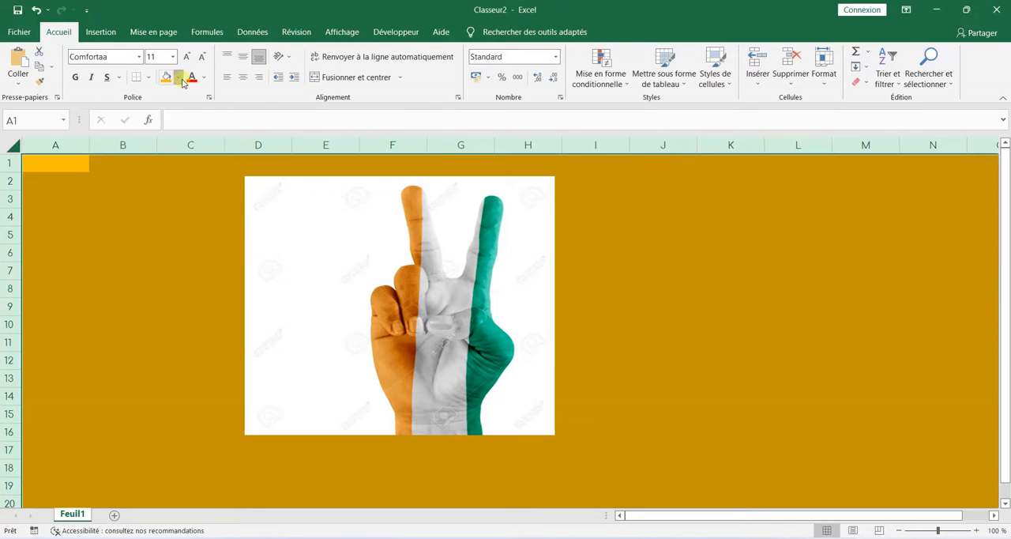
click(179, 77)
click(229, 180)
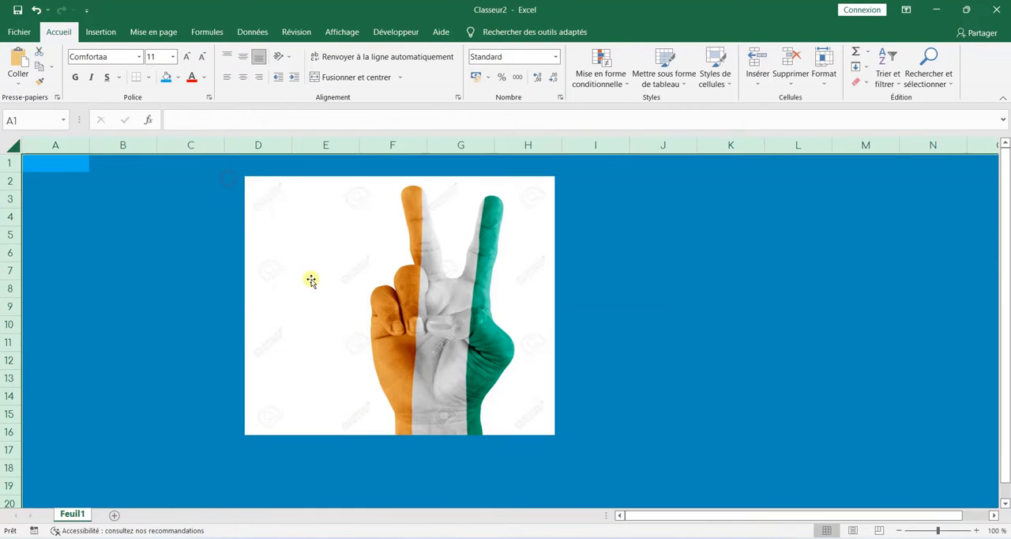
drag(311, 280, 287, 291)
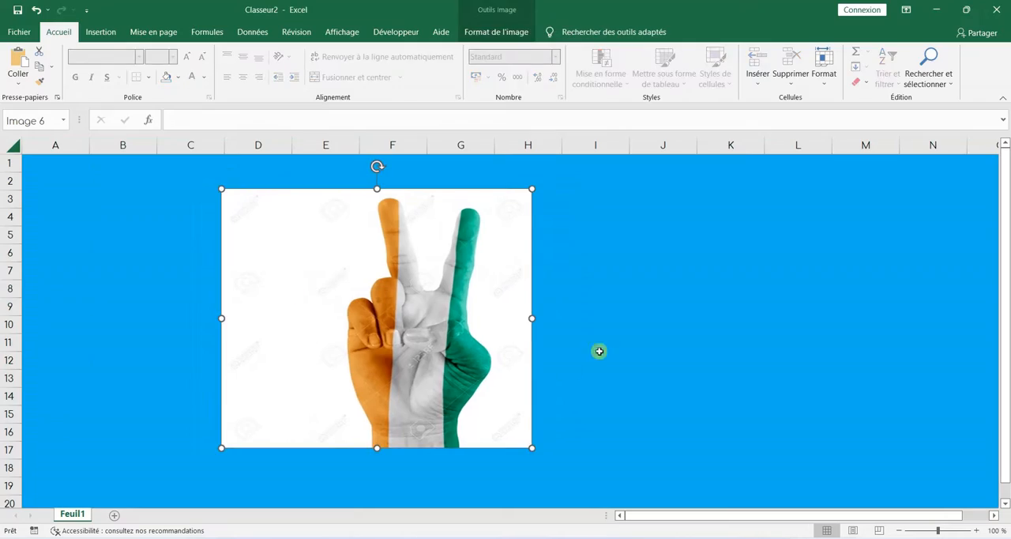
Step: Start background removal on the hand picture and extend the detection area to cover nearly the whole image
click(510, 33)
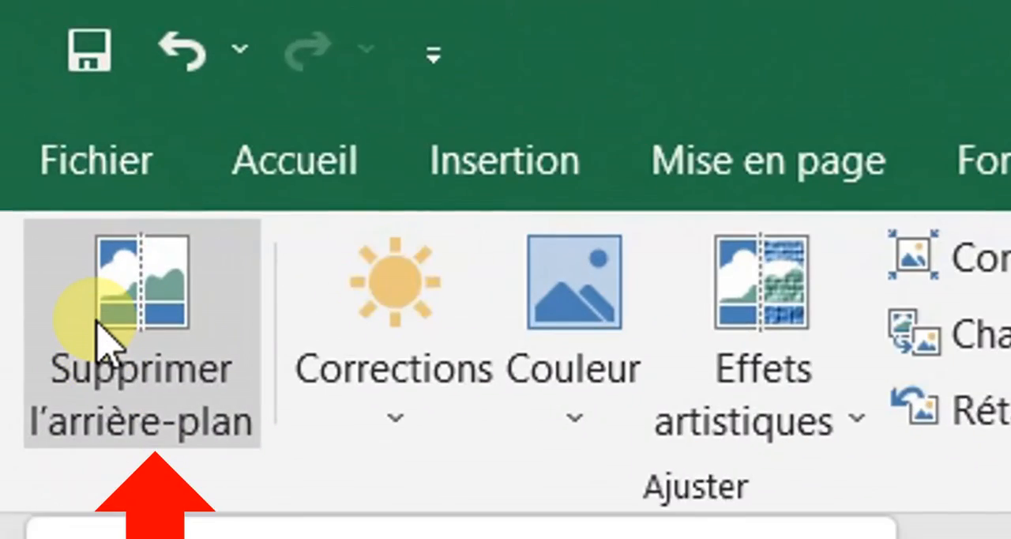
click(102, 336)
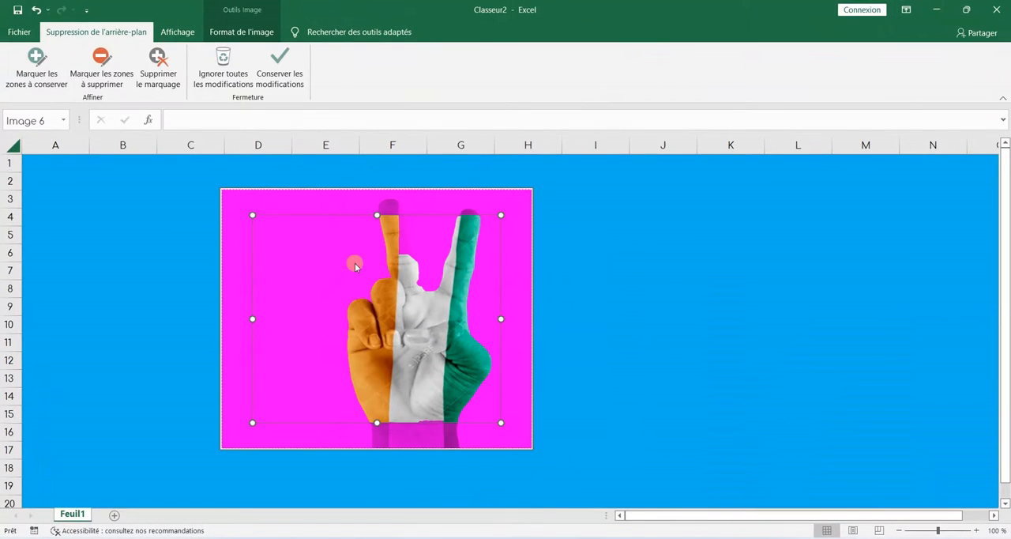
drag(499, 214, 532, 187)
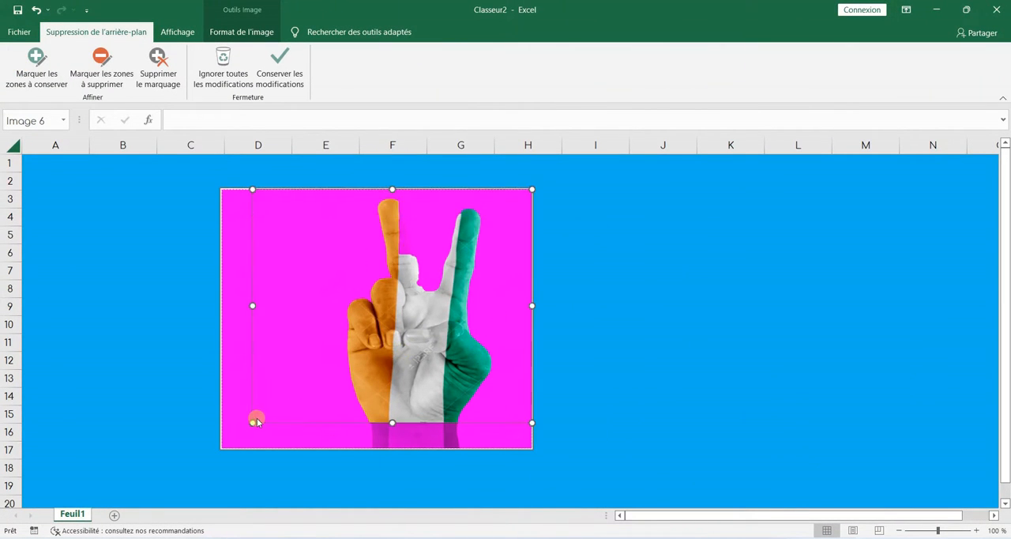
drag(252, 420, 224, 447)
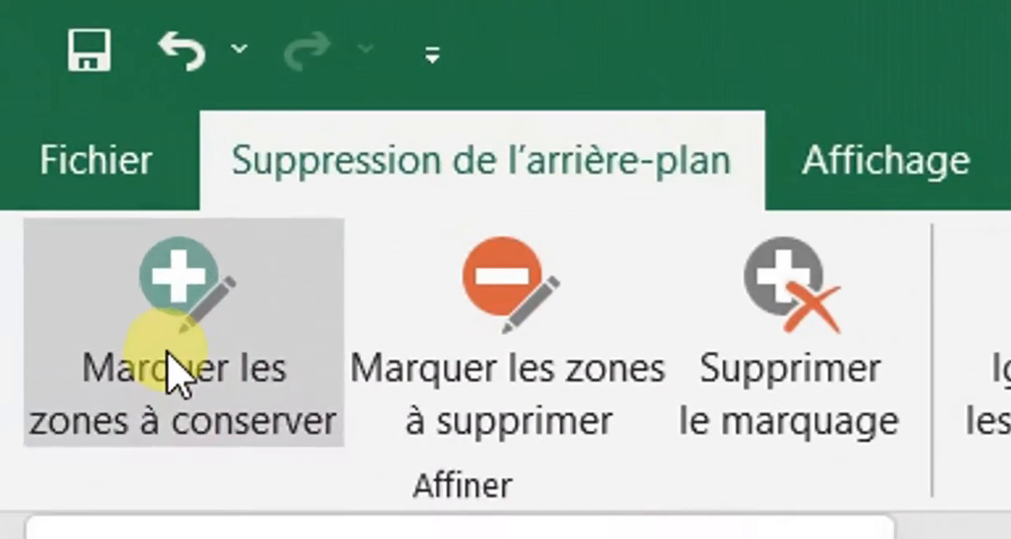
Step: Mark the missing white half of the orange finger as an area to keep and apply the background removal
click(50, 75)
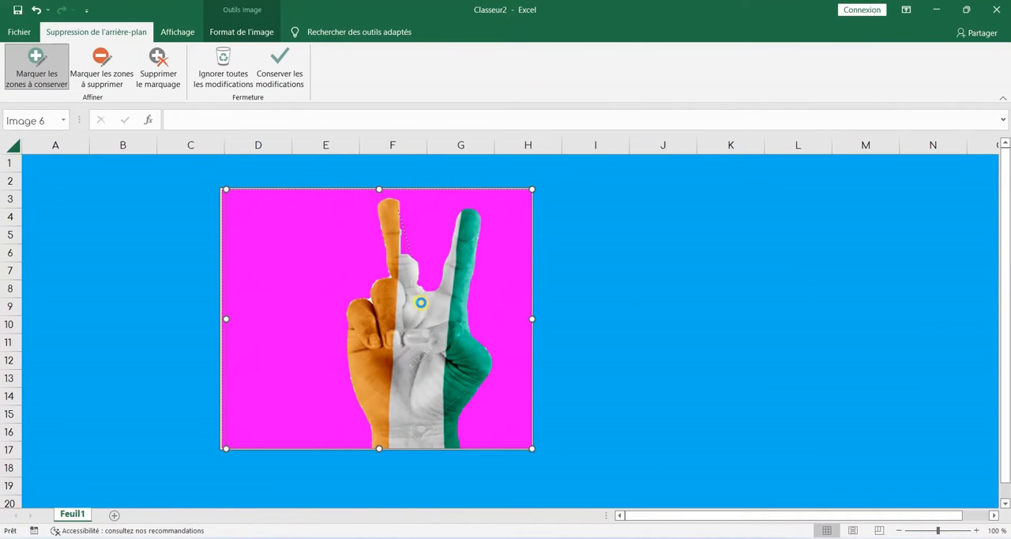
drag(411, 257, 403, 202)
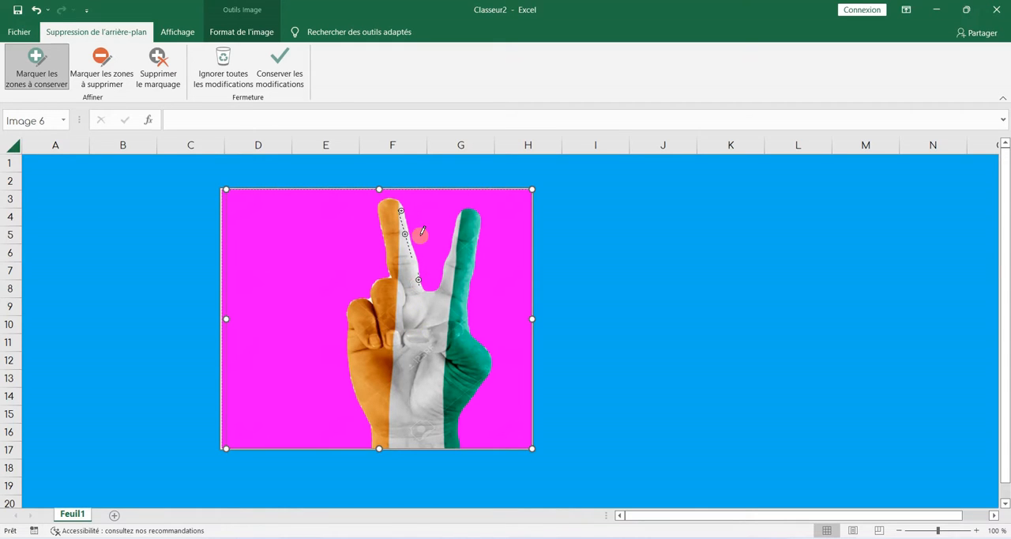
click(275, 82)
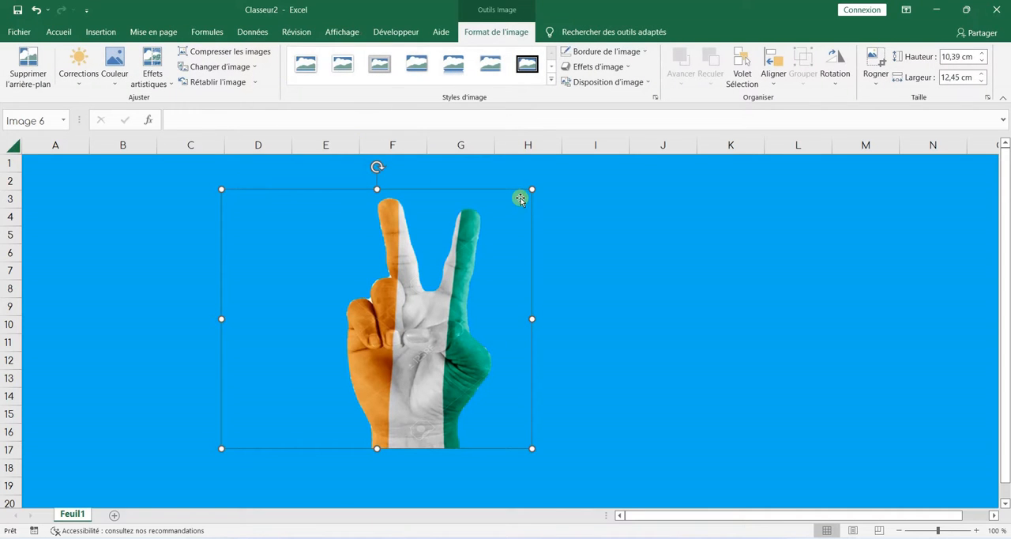
Step: Resize the cut-out hand to about 6.1 cm high by 7.4 cm wide and place it around columns G and H
drag(534, 191, 557, 185)
drag(460, 345, 338, 321)
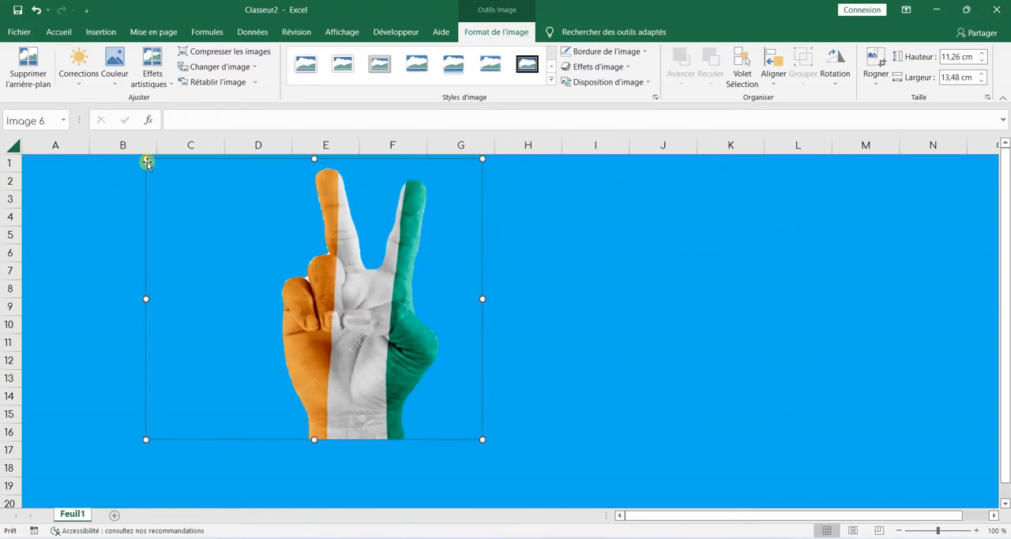
drag(146, 160, 293, 287)
drag(356, 329, 100, 218)
drag(161, 284, 539, 321)
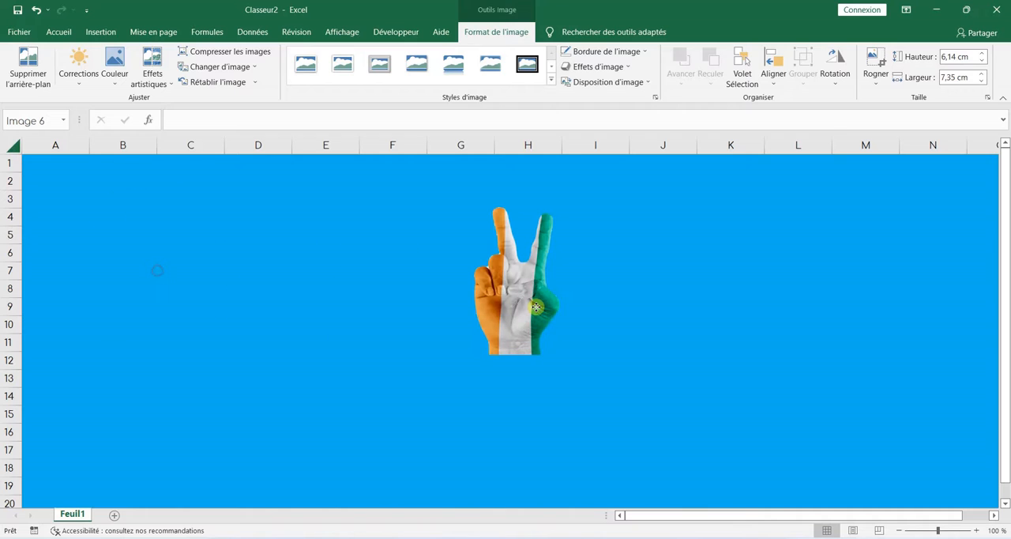
click(343, 386)
Step: Fill the whole sheet with standard orange and move the cut-out hand over columns A to C
click(18, 145)
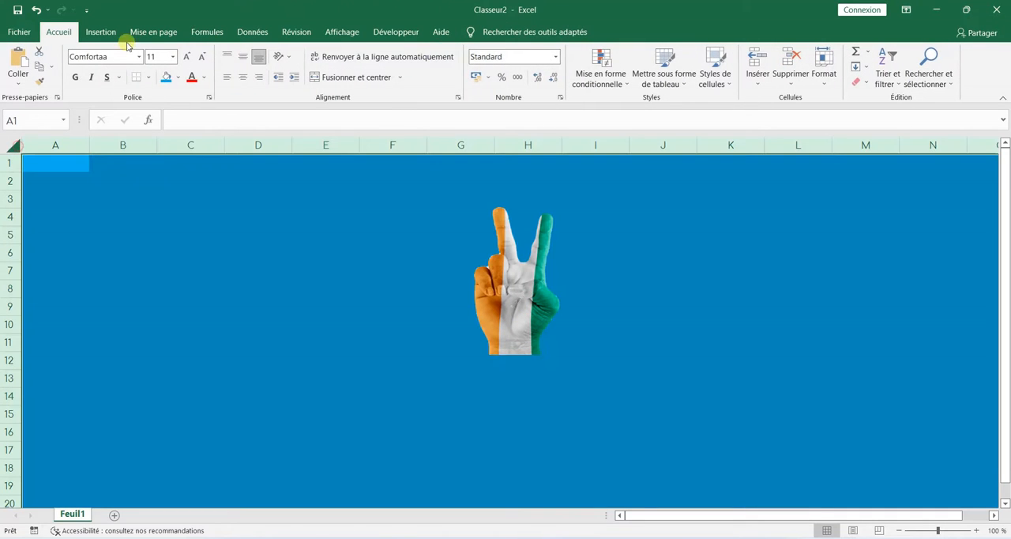
click(178, 80)
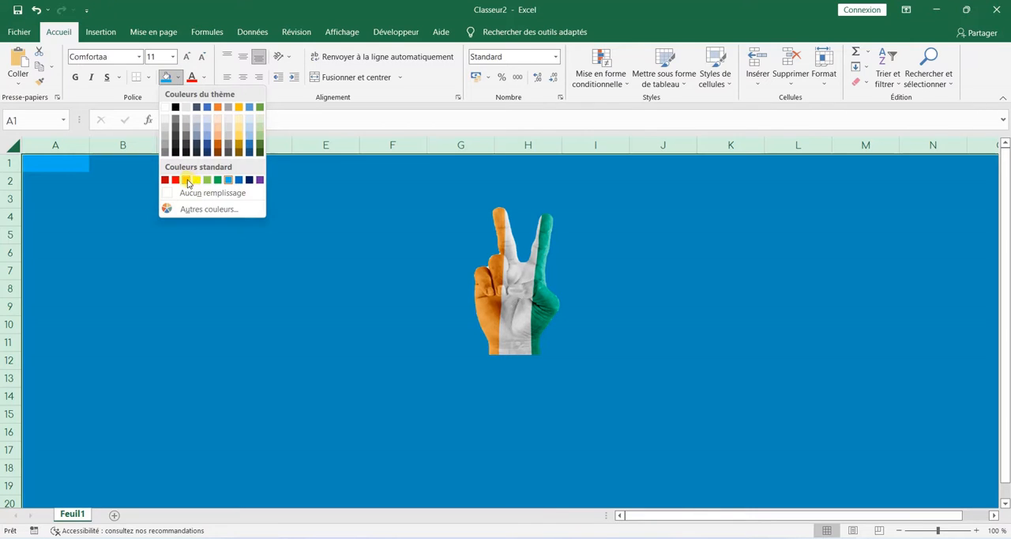
click(186, 180)
drag(525, 304, 192, 326)
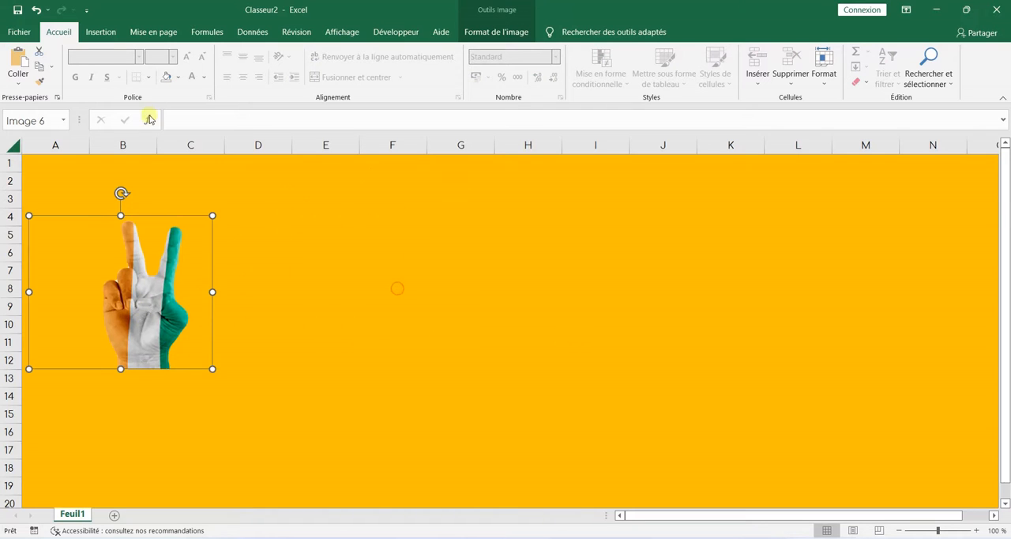
Step: Insert a second copy of the same V-sign hand picture from the AUTRES folder
click(100, 31)
click(169, 67)
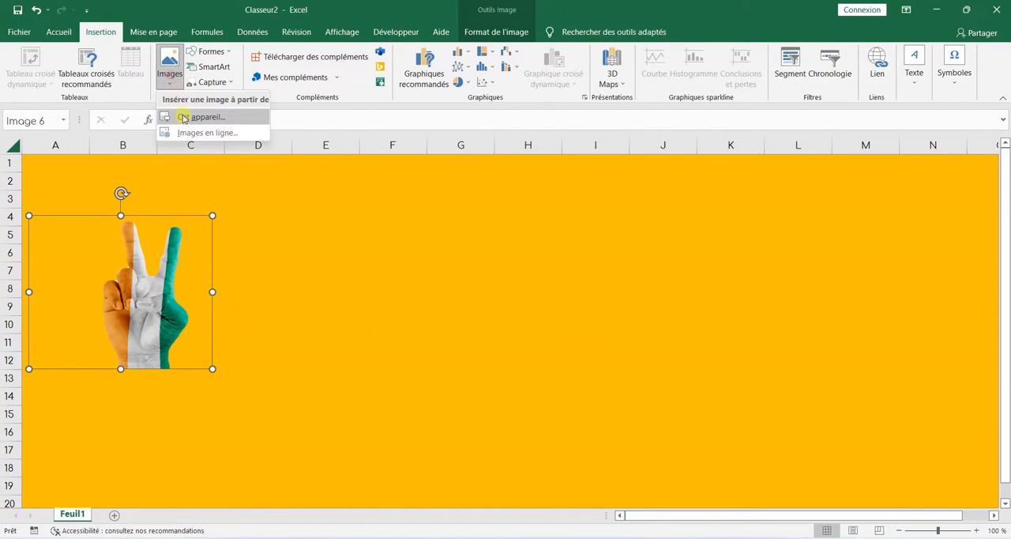
click(183, 116)
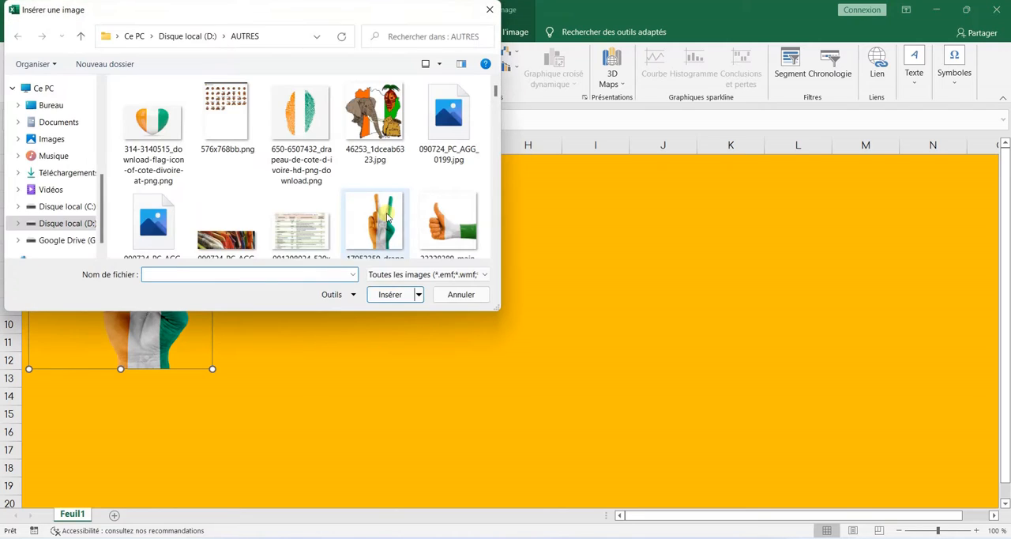
click(387, 212)
click(394, 290)
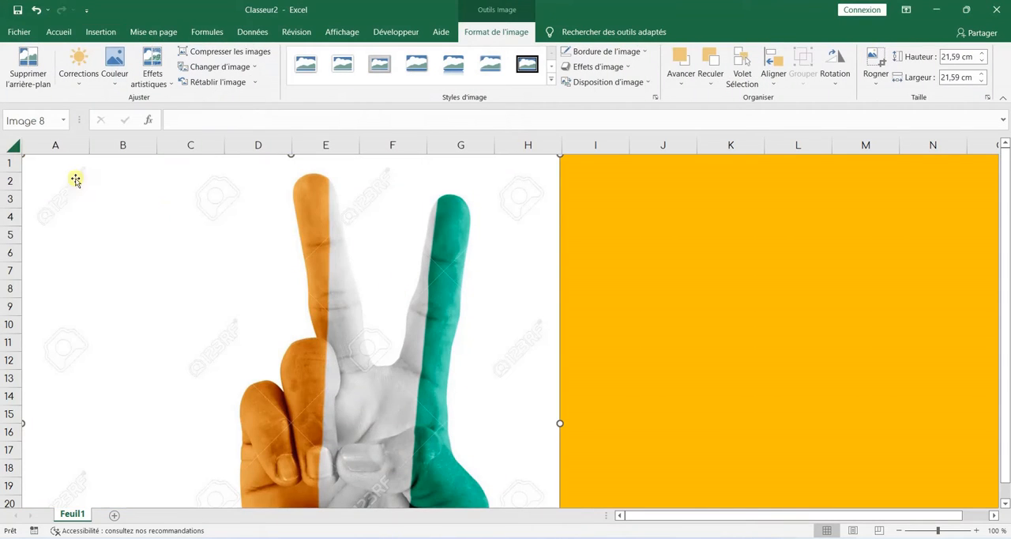
Step: Resize the second hand picture to about 6 cm square and place it beside the cut-out, over columns D to F
drag(76, 180, 253, 228)
drag(203, 206, 564, 366)
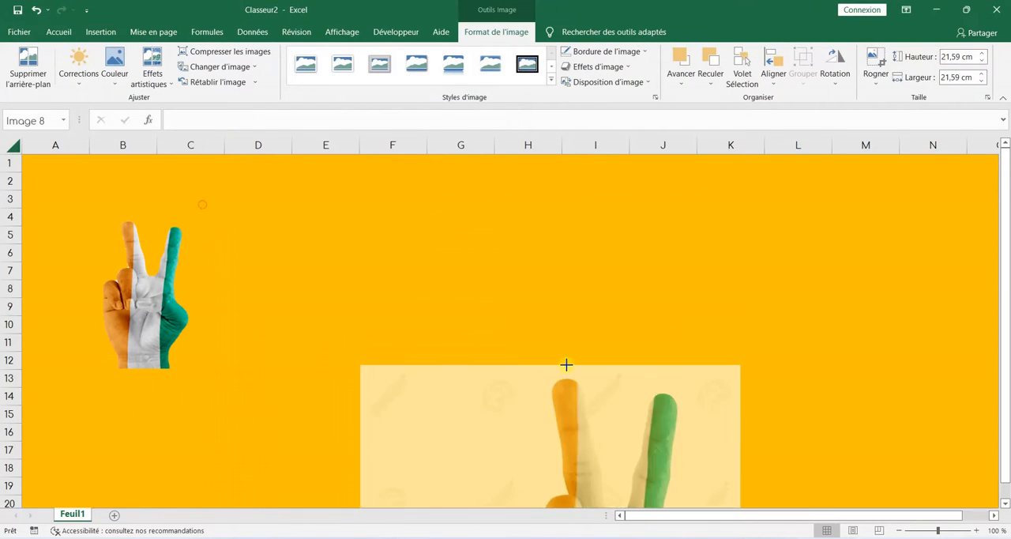
drag(542, 404, 329, 210)
drag(134, 164, 278, 258)
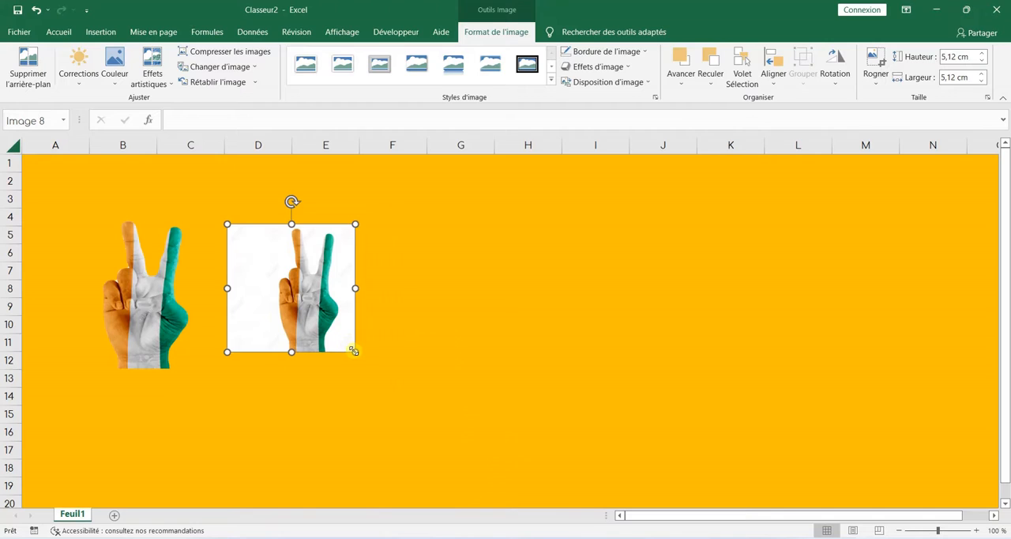
drag(353, 351, 374, 372)
mouse_move(339, 332)
mouse_down()
mouse_move(342, 322)
mouse_move(340, 330)
mouse_up()
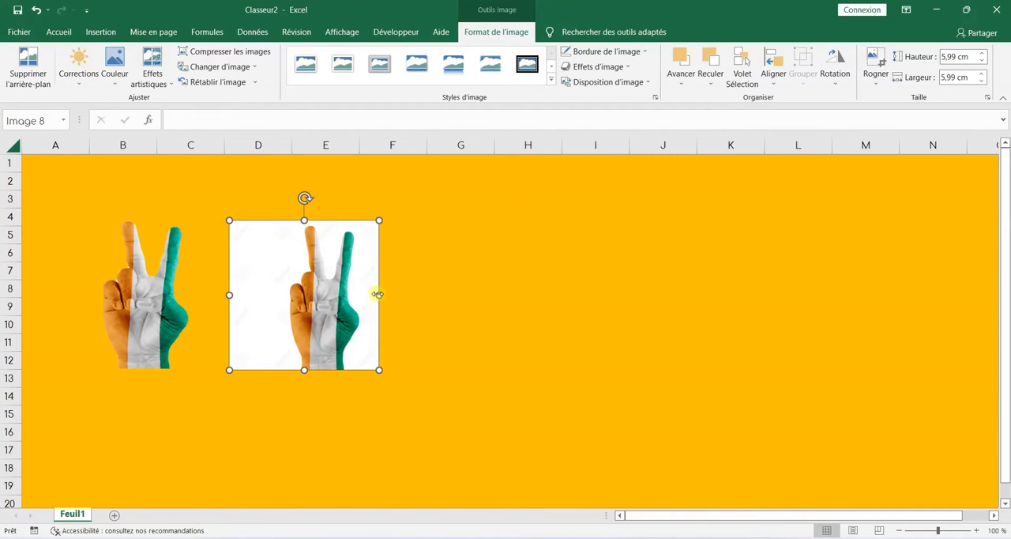
Step: Widen the second hand picture to about 7.2 cm and arrange it over columns C to E, with the cut-out hand over columns F to H
drag(377, 294, 408, 294)
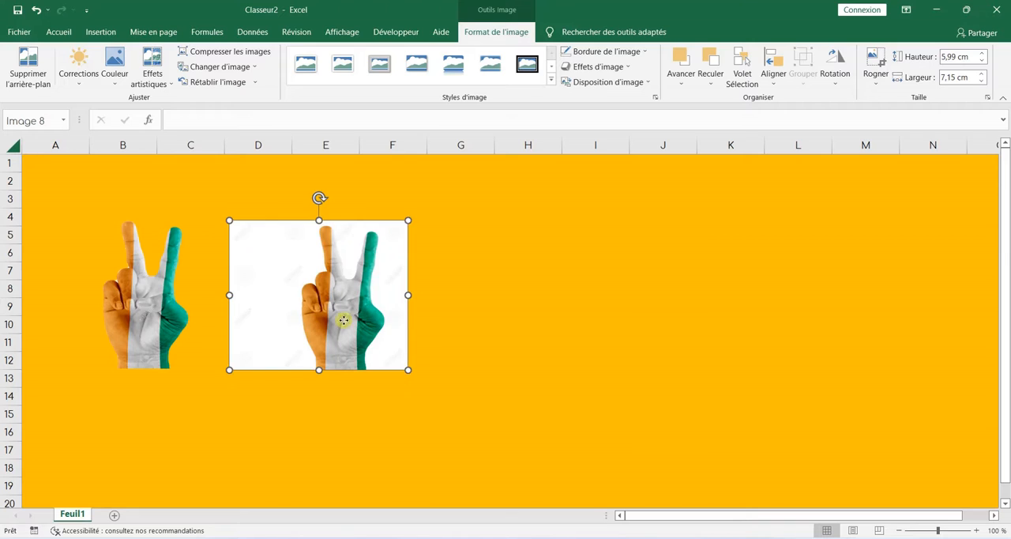
drag(343, 319, 323, 320)
drag(102, 308, 441, 306)
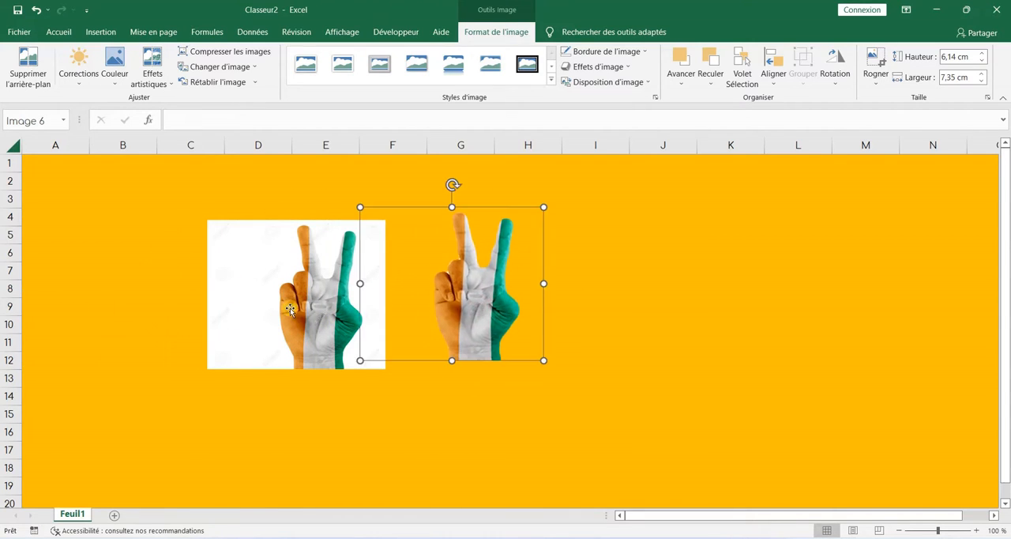
drag(290, 309, 263, 299)
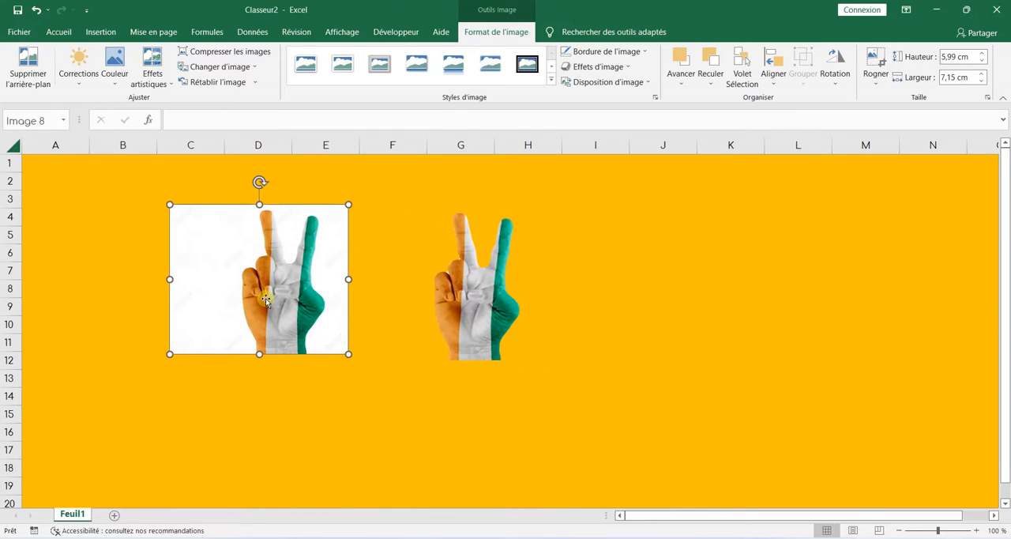
Step: Delete the second hand picture with the white background and move the cut-out hand over columns A to C, starting at row 2
key(Delete)
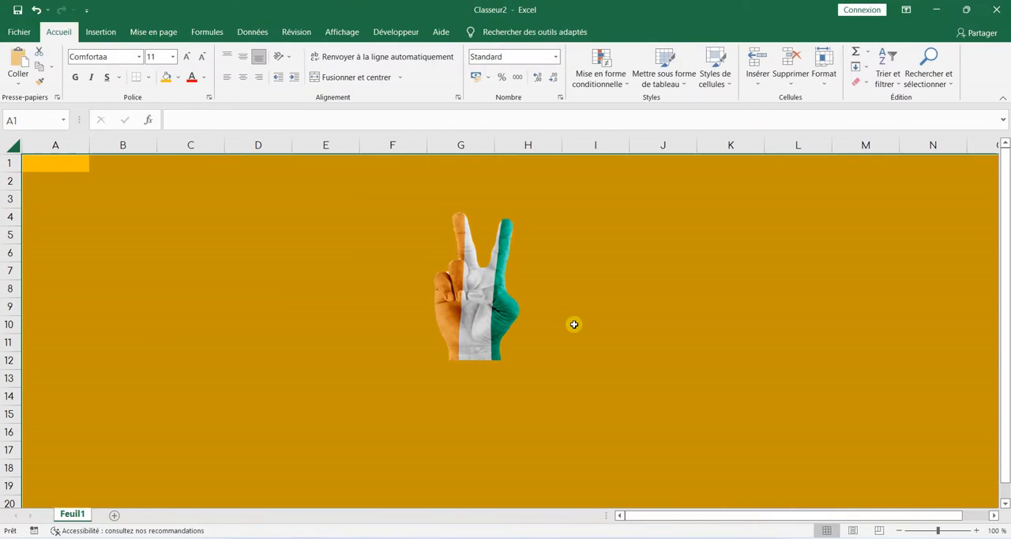
click(574, 324)
drag(496, 293, 75, 261)
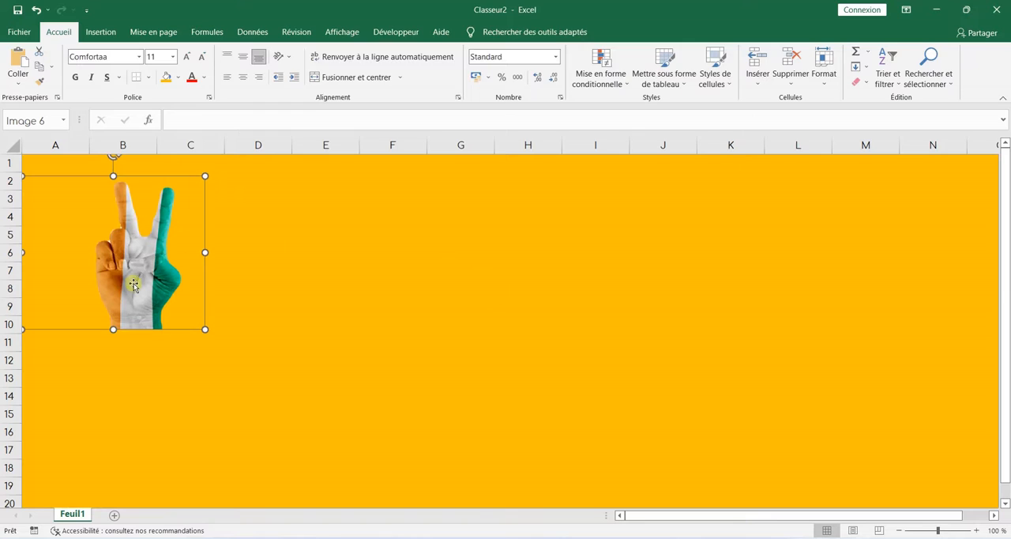
Step: Insert the thumbs-up hand picture (22228389-main-avec-le-pouce) from the AUTRES folder and place it over columns F to J
click(100, 31)
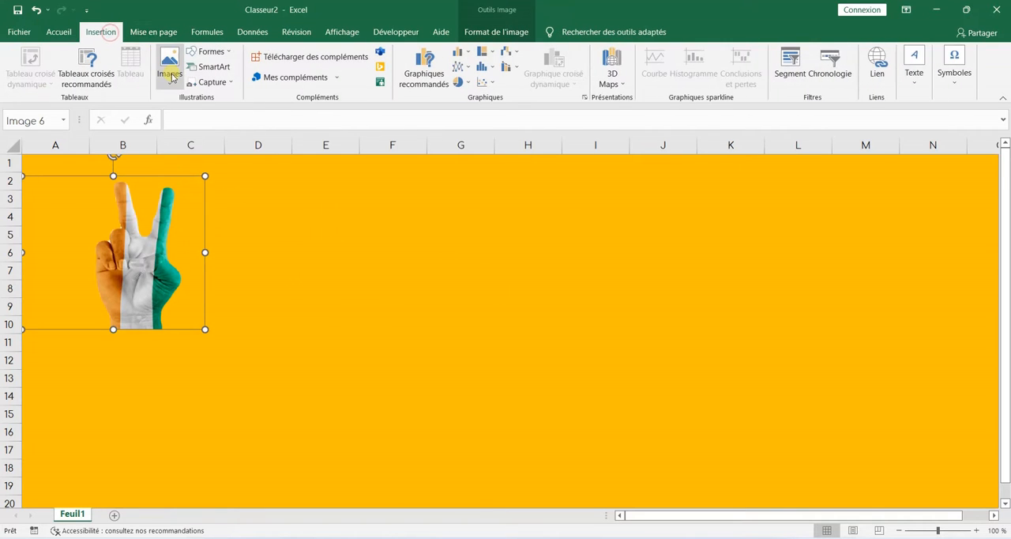
click(171, 74)
click(185, 118)
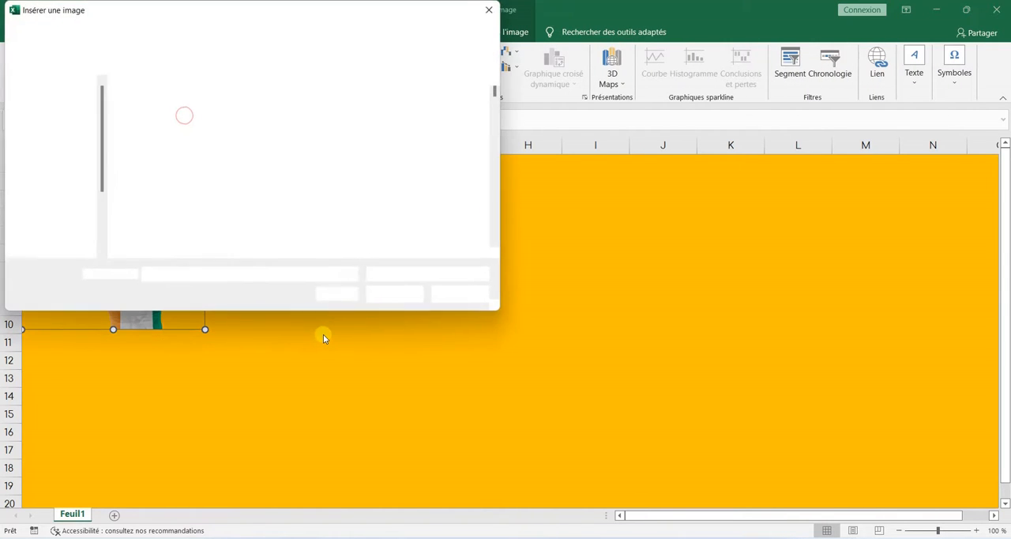
click(448, 222)
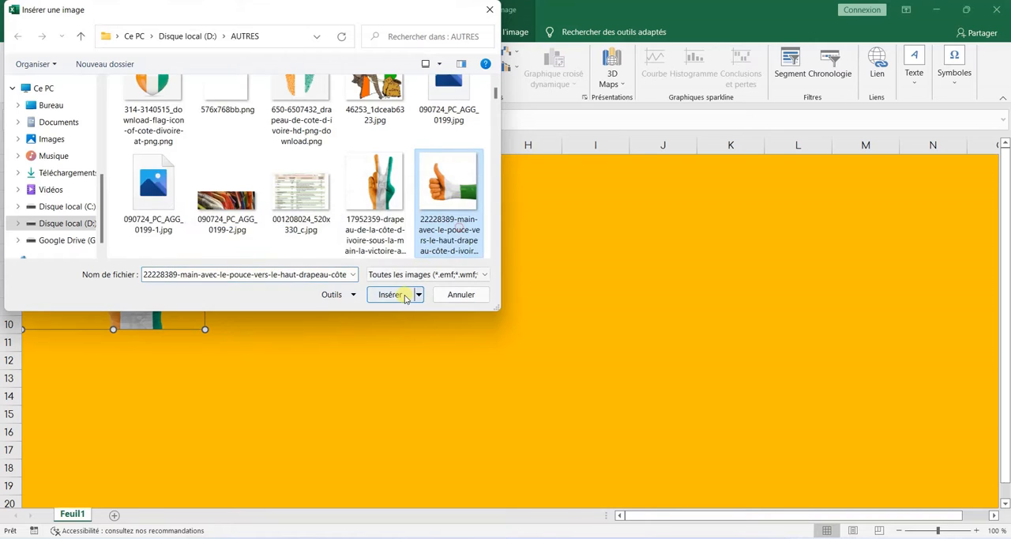
click(389, 294)
drag(545, 308, 413, 285)
drag(453, 311, 514, 293)
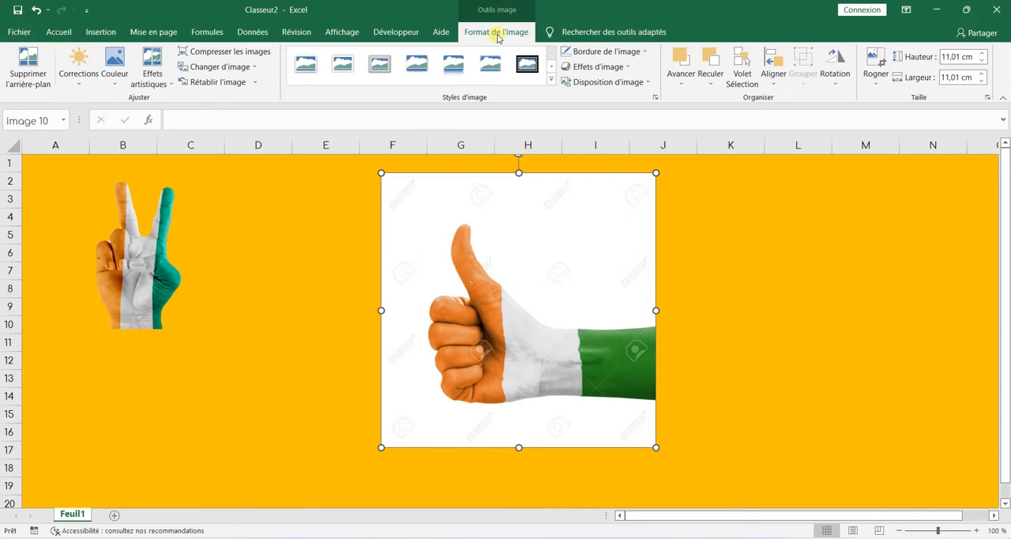
Step: Remove the thumbs-up picture's background, extending the kept area to the picture's right edge so it includes the whole green wrist
click(28, 75)
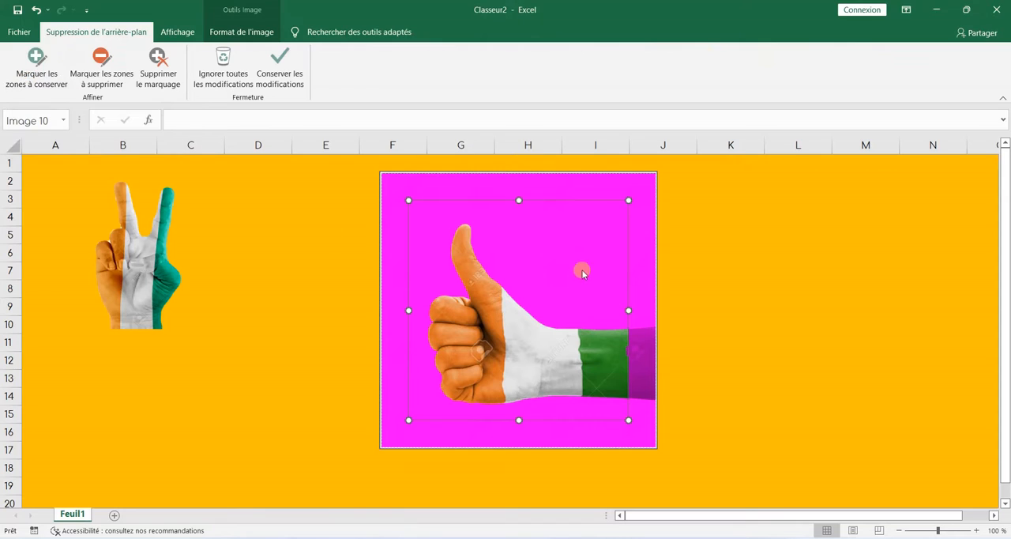
drag(637, 309, 669, 311)
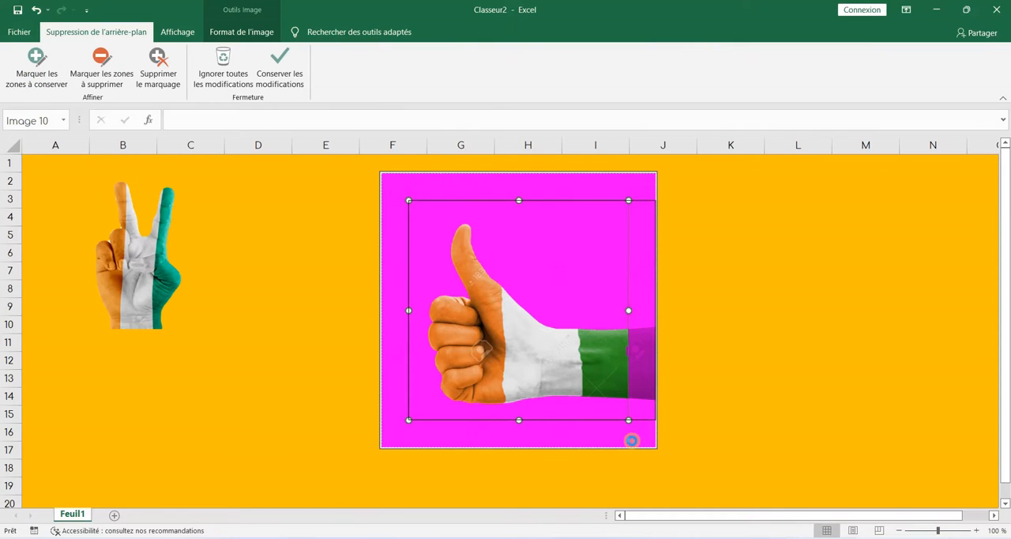
drag(632, 440, 632, 445)
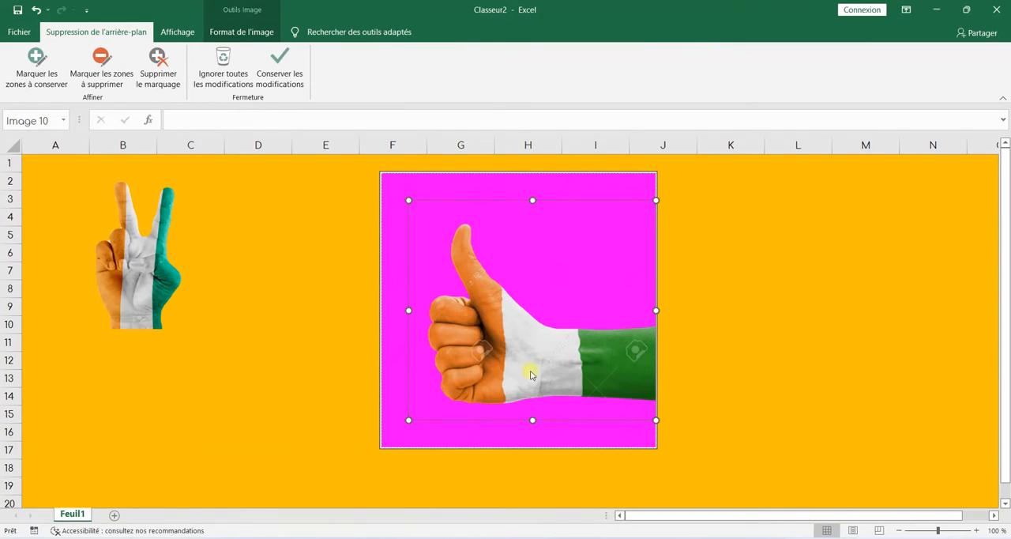
click(282, 68)
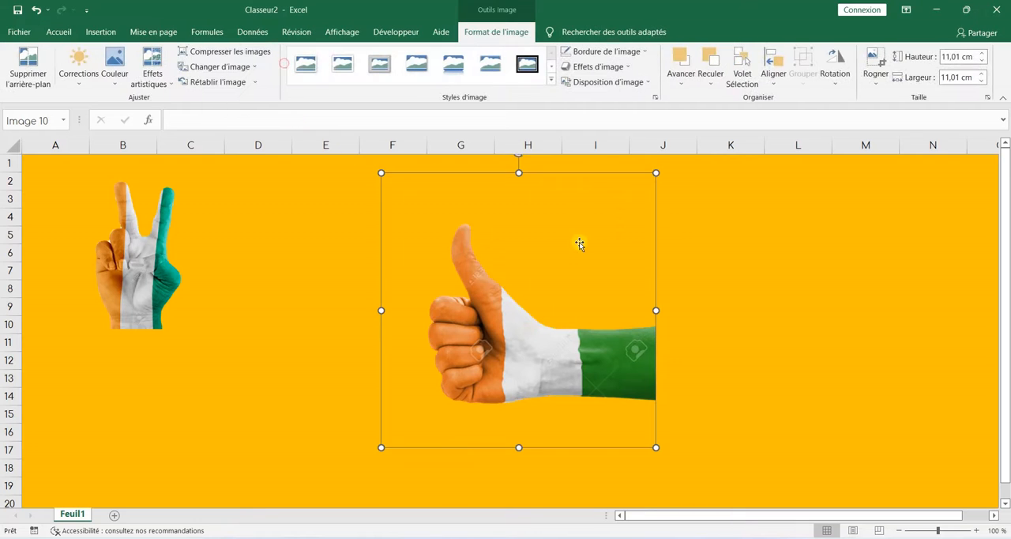
Step: Resize the cut-out thumbs-up hand to about 7.1 cm high by 9.8 cm wide and place it over columns K to N
drag(652, 175, 909, 173)
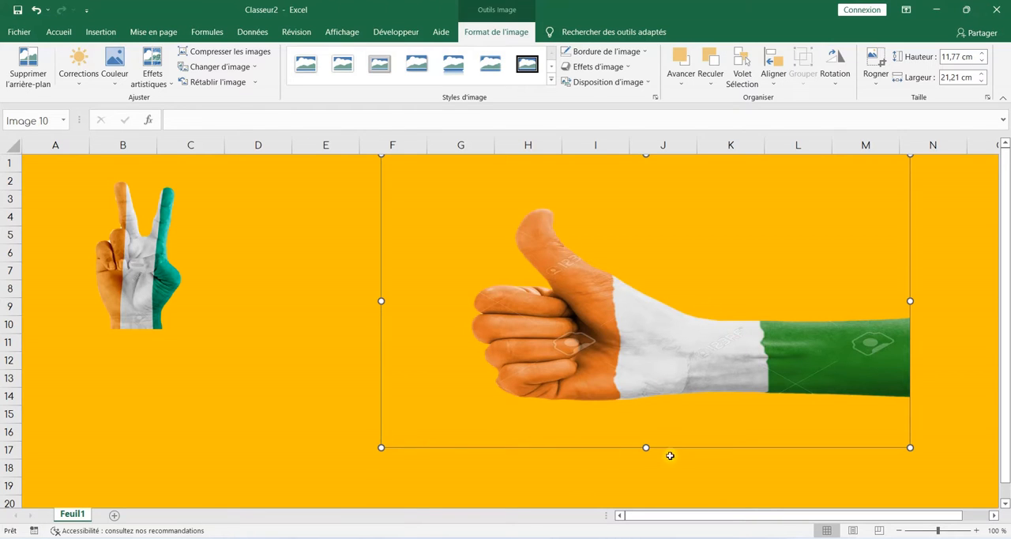
drag(645, 448, 644, 483)
drag(628, 311, 584, 319)
drag(337, 485, 739, 323)
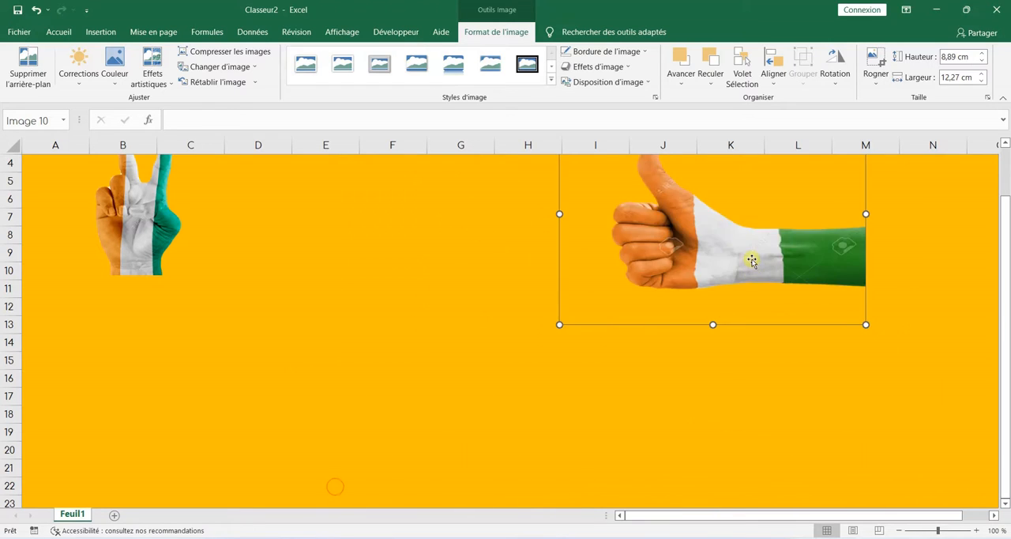
drag(751, 259, 536, 292)
scroll(556, 347, up, 1)
drag(671, 172, 607, 215)
drag(517, 346, 891, 284)
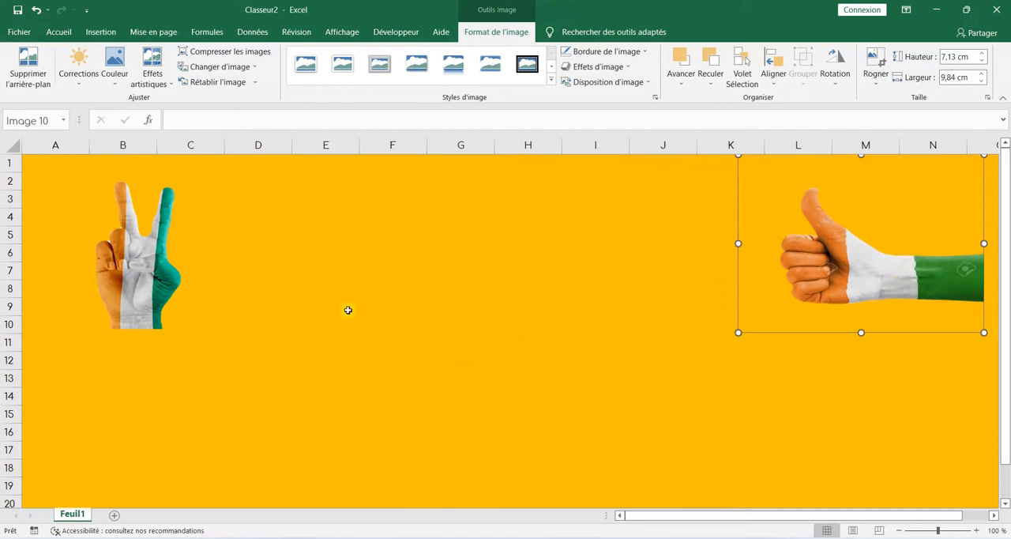
Step: Insert the flag picture drapeau-rci-768x768.jpg from the AUTRES folder at cell E9
click(345, 309)
click(101, 38)
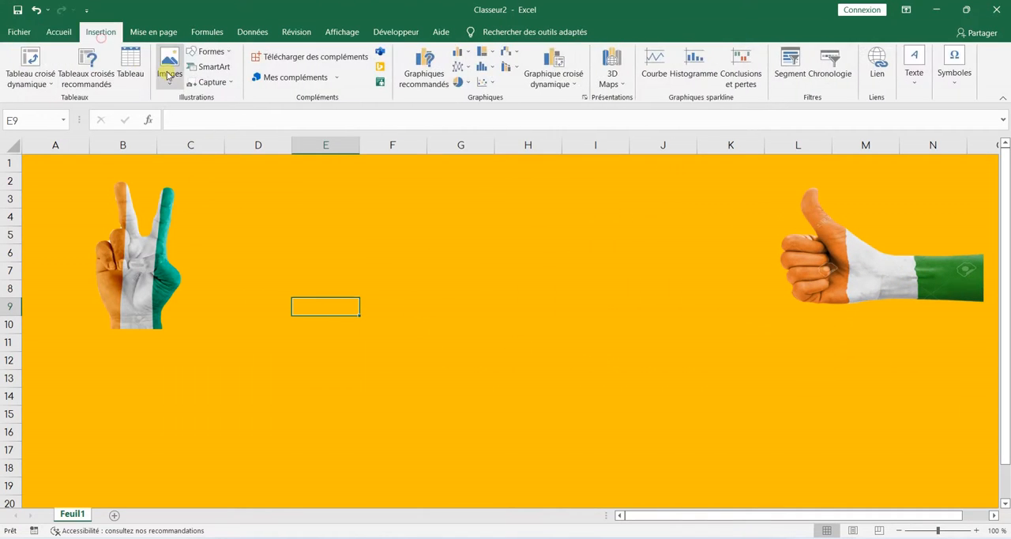
click(178, 83)
click(180, 111)
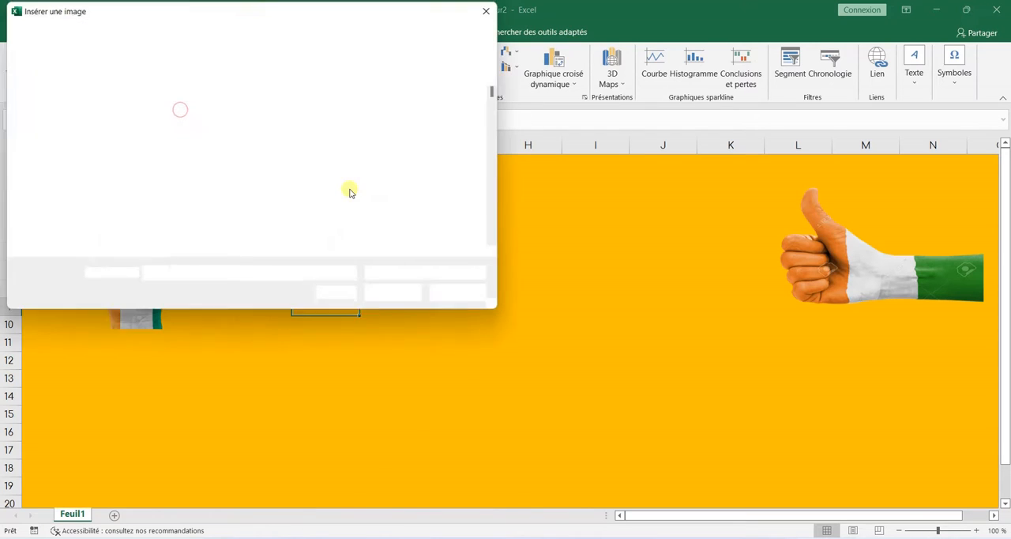
scroll(348, 150, down, 5)
scroll(345, 155, down, 2)
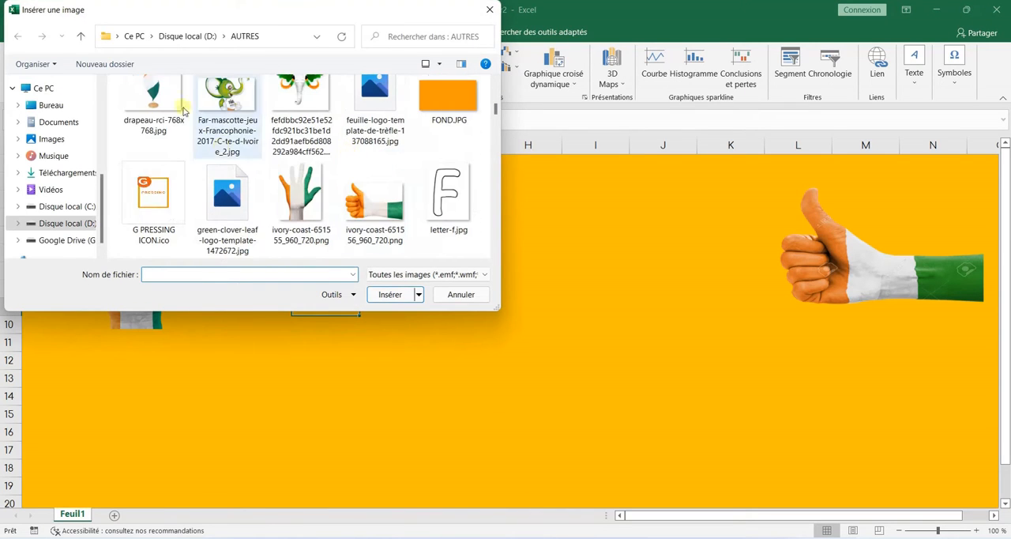
click(153, 79)
click(389, 294)
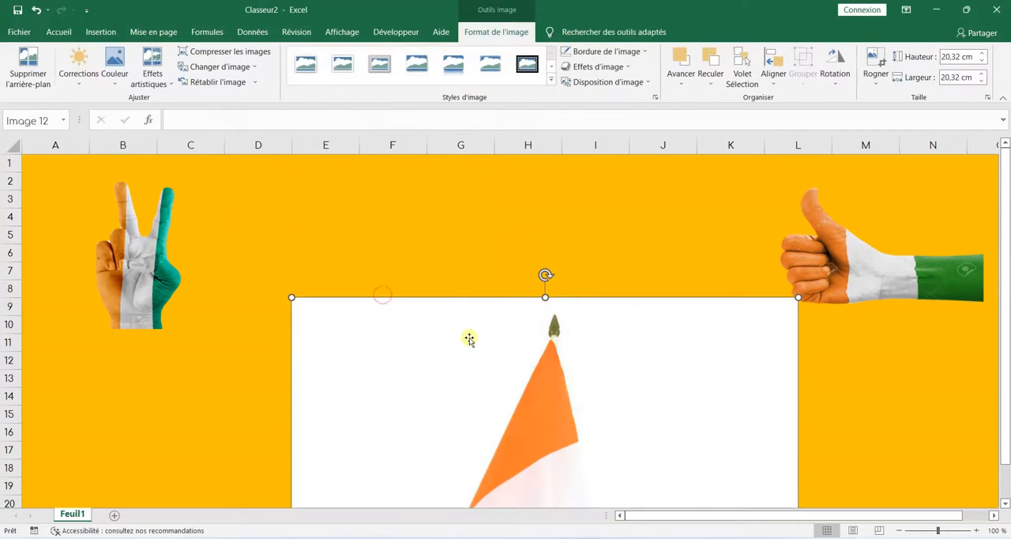
Step: Resize the flag picture to about 11.3 cm square and place it between the two hands, over columns E to I
drag(493, 377, 378, 266)
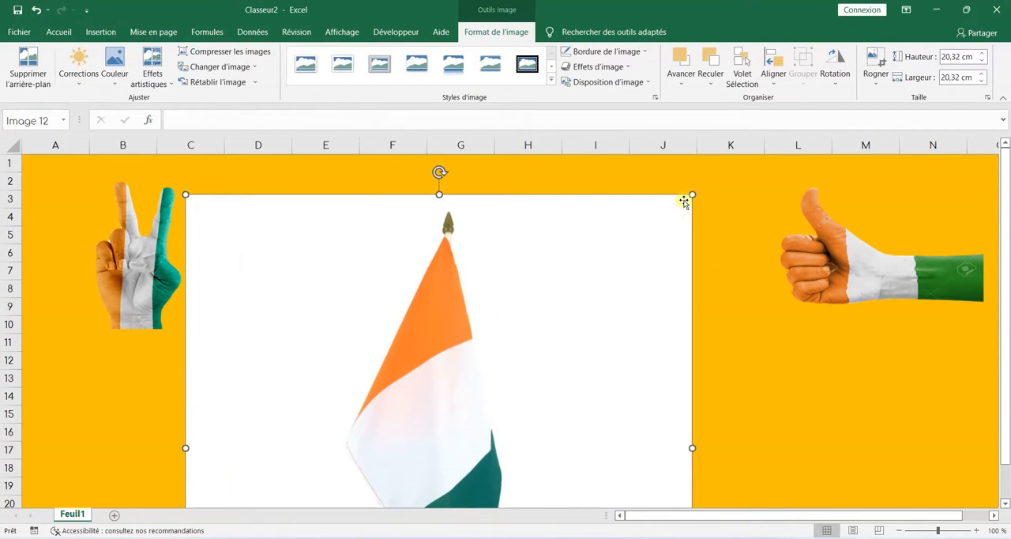
drag(691, 194, 397, 363)
drag(395, 409, 587, 238)
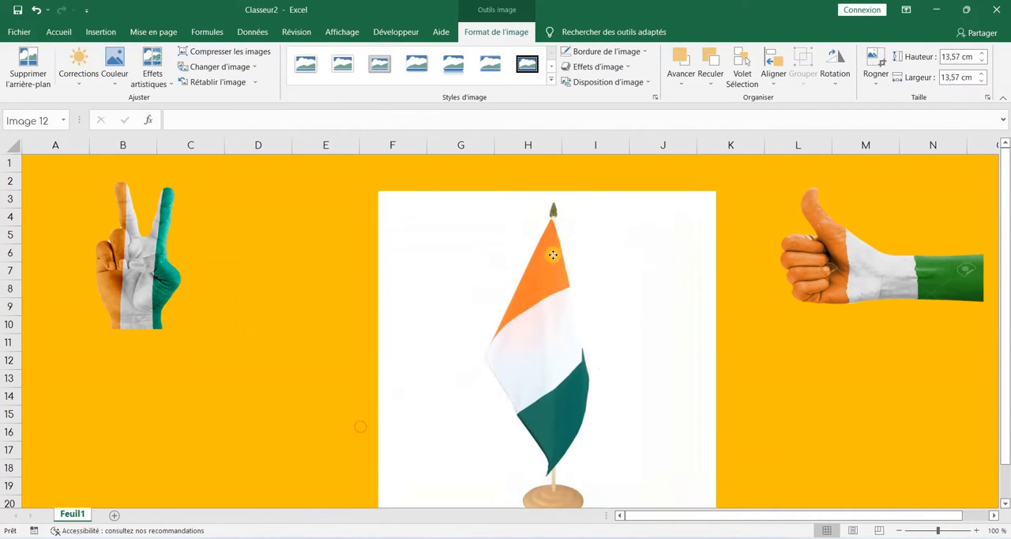
drag(718, 191, 534, 304)
drag(499, 397, 433, 293)
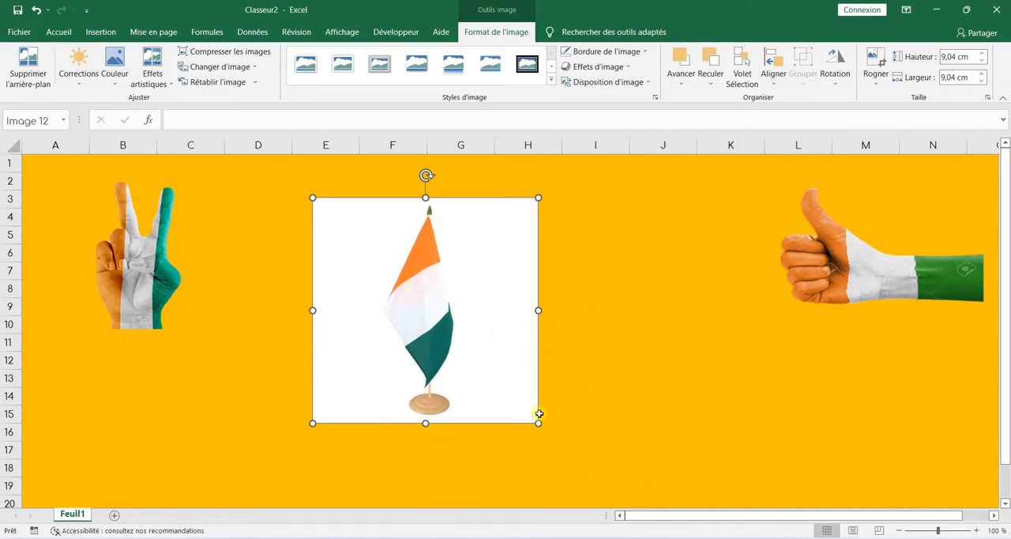
drag(538, 421, 595, 478)
drag(501, 356, 526, 348)
Step: Start background removal on the flag picture and extend the kept area to its upper and lower edges, including the pole tip and base
click(28, 67)
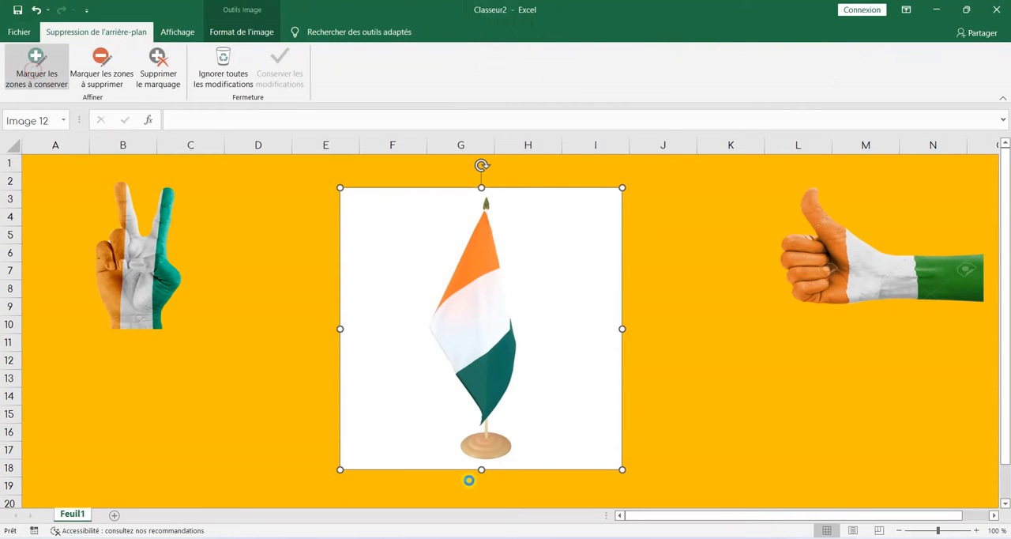
drag(482, 216, 484, 182)
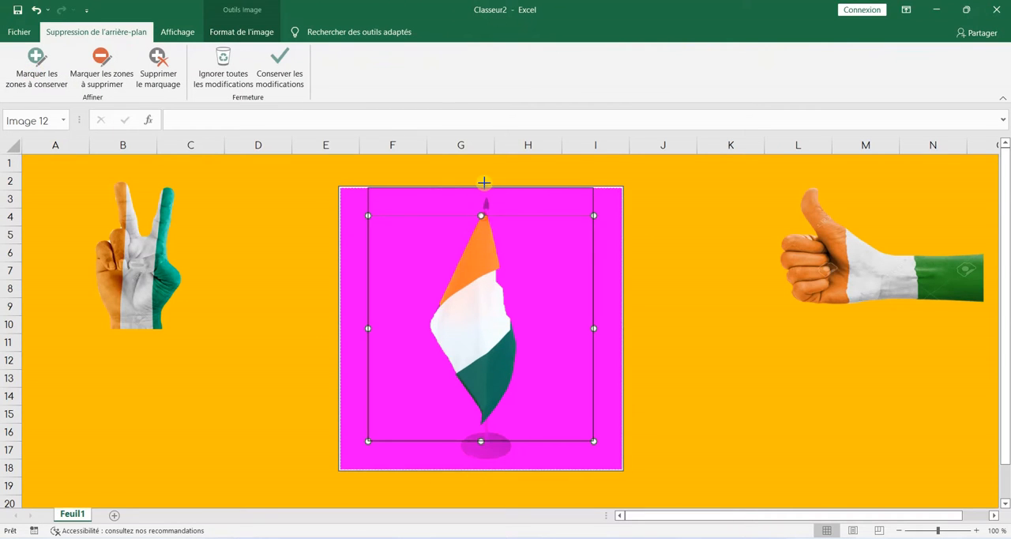
drag(481, 441, 481, 475)
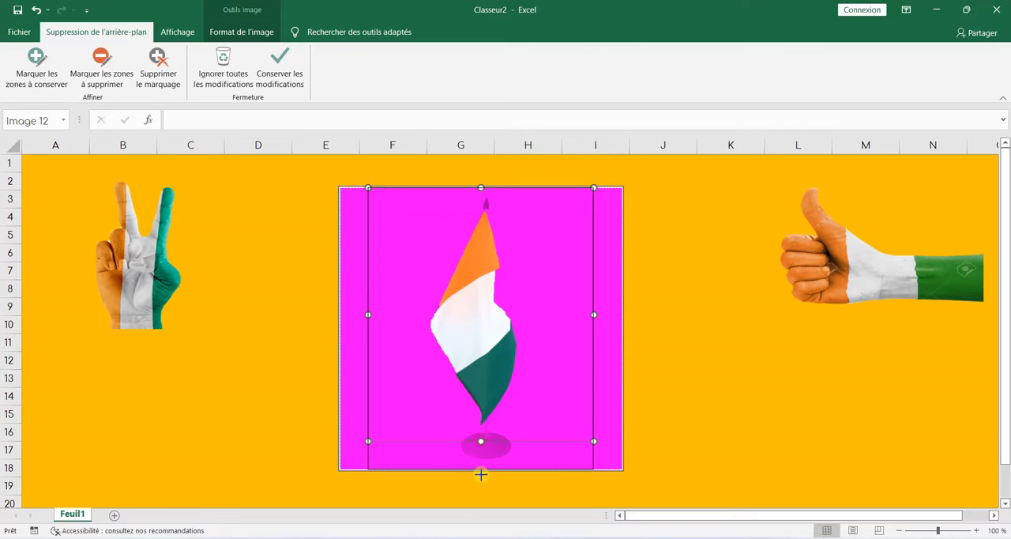
Step: Mark the missing edges on both sides of the flag's white band as areas to keep and apply the background removal
click(64, 52)
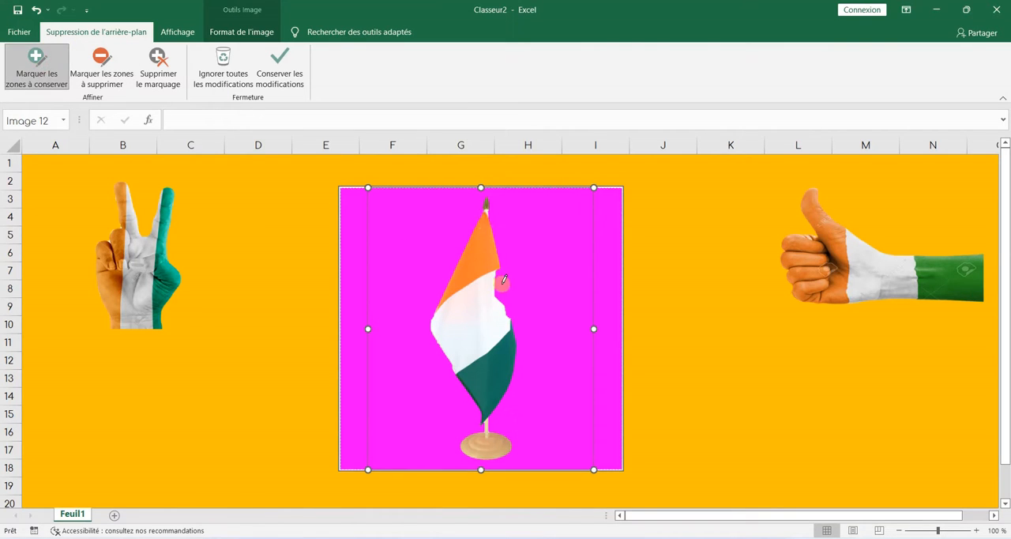
drag(511, 311, 511, 316)
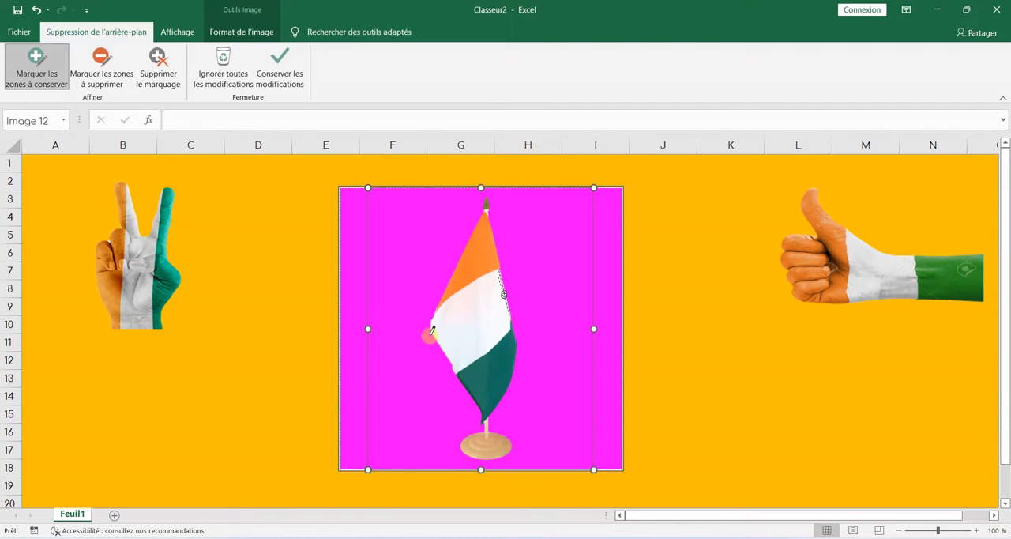
drag(433, 330, 455, 367)
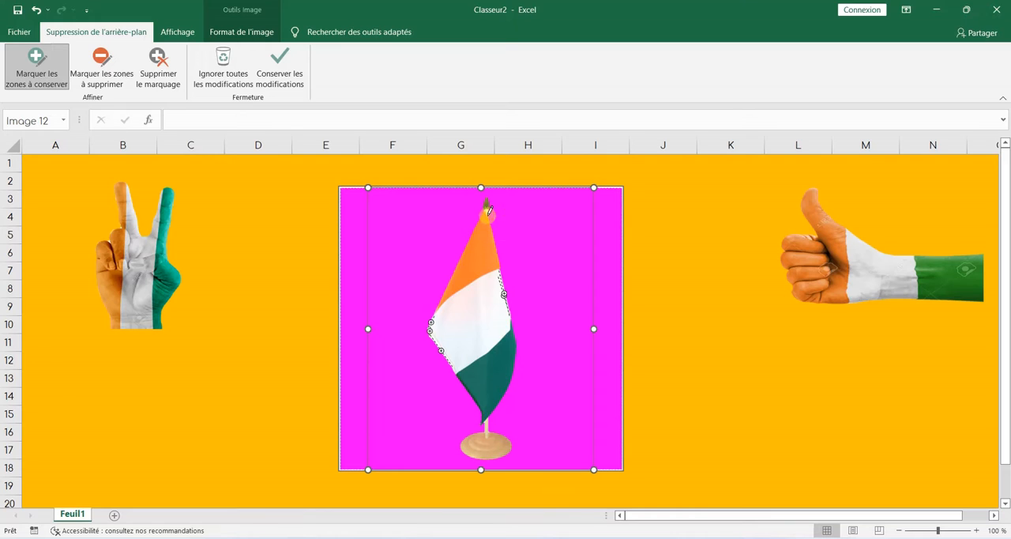
click(267, 59)
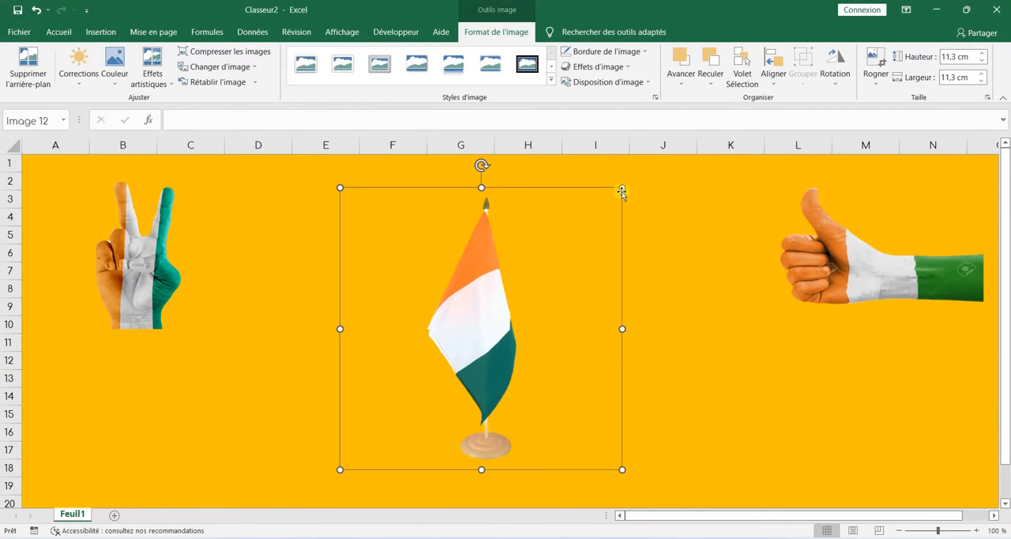
Step: Resize the cut-out flag to about 8.9 cm square and place it over columns E to H
drag(623, 187, 532, 250)
drag(444, 365, 433, 301)
click(602, 338)
Step: Apply an outer shadow offset to the left to the flag picture and move the cut-out over columns H and I
click(496, 32)
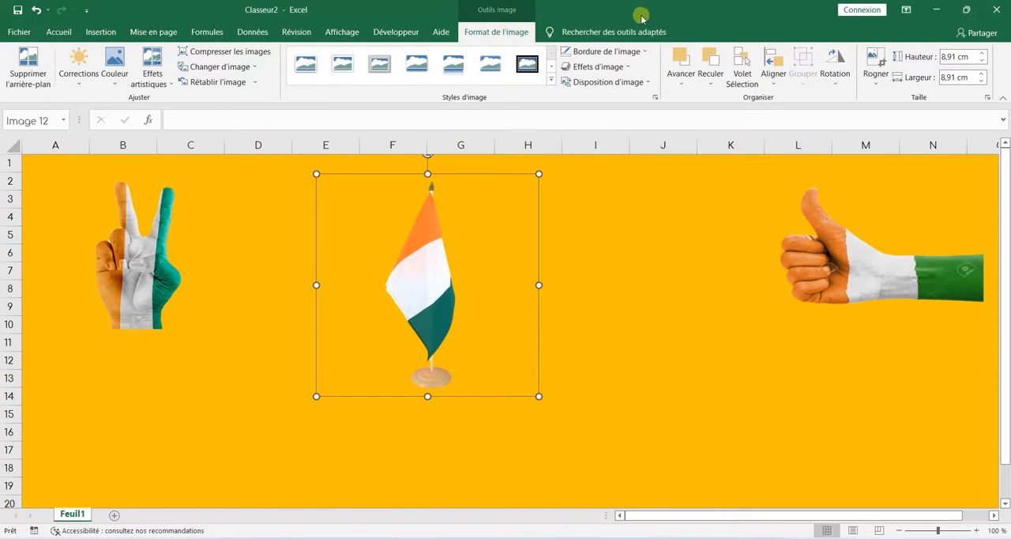
click(646, 53)
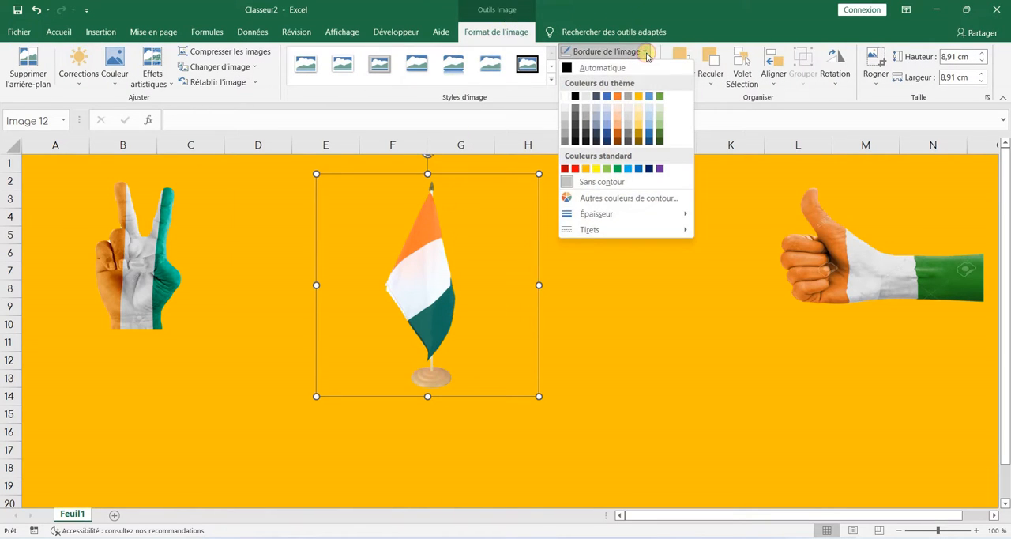
click(646, 54)
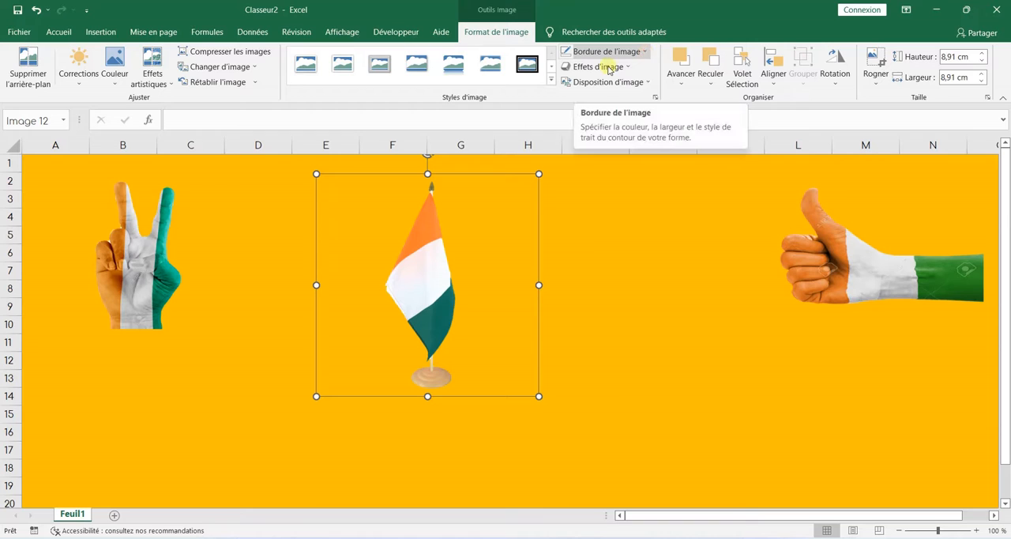
click(621, 69)
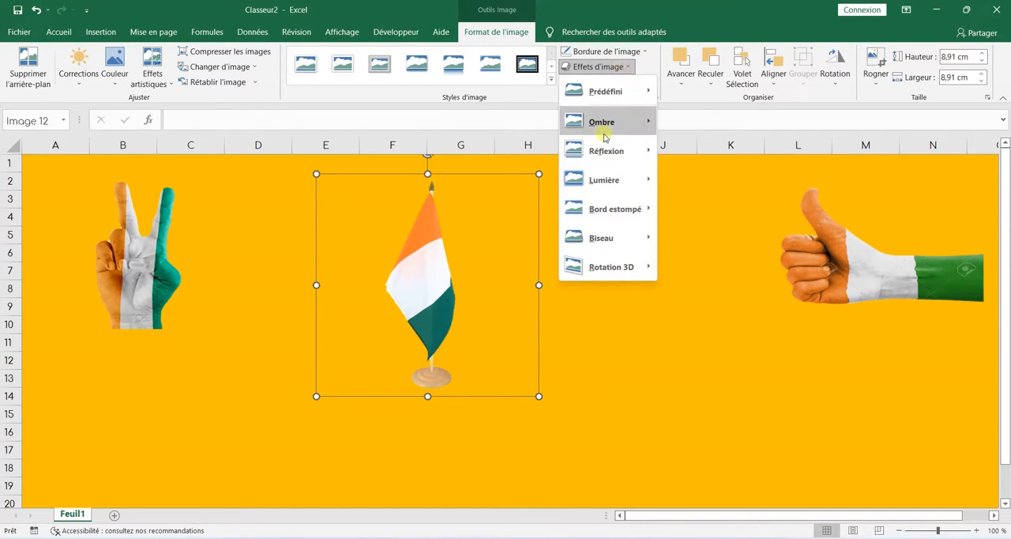
mouse_move(612, 119)
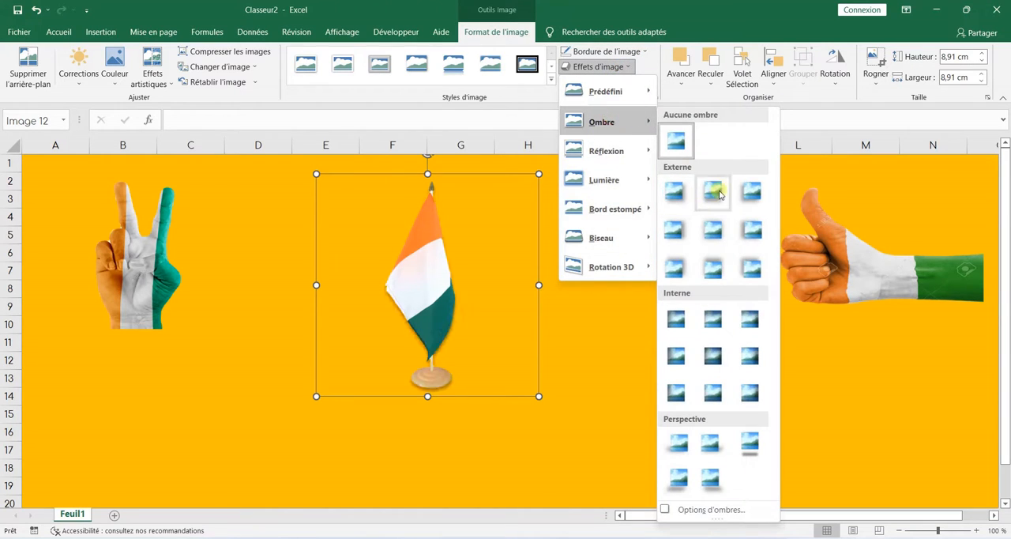
click(753, 231)
drag(445, 257, 586, 262)
click(405, 310)
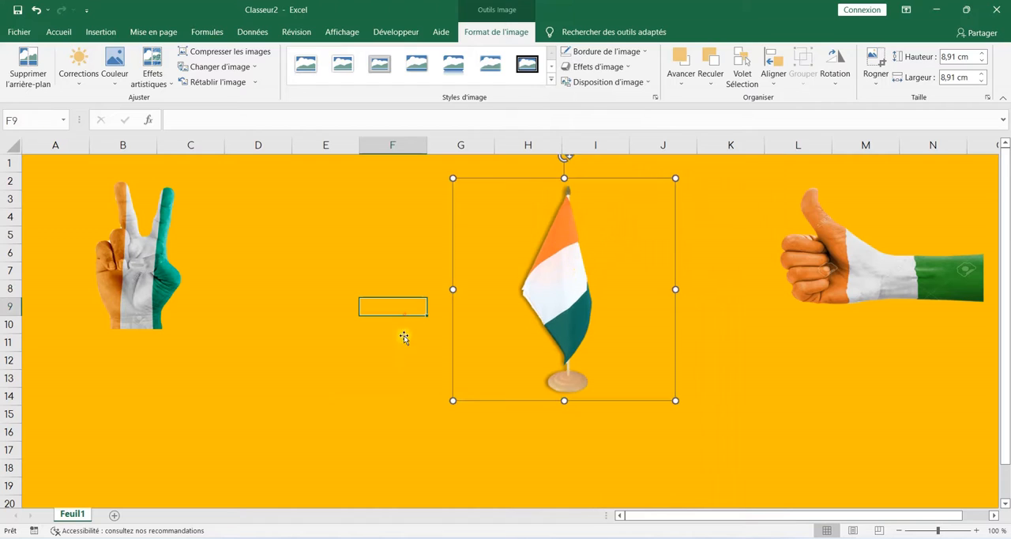
Step: Move the V-sign hand over columns D and E and apply an outer shadow offset to the bottom left
click(126, 276)
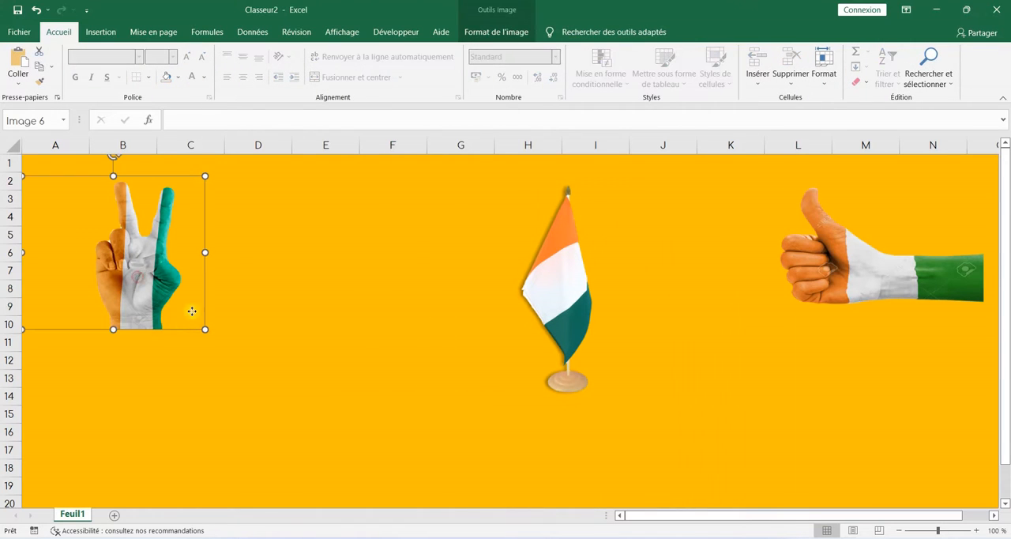
drag(153, 285, 310, 326)
click(494, 32)
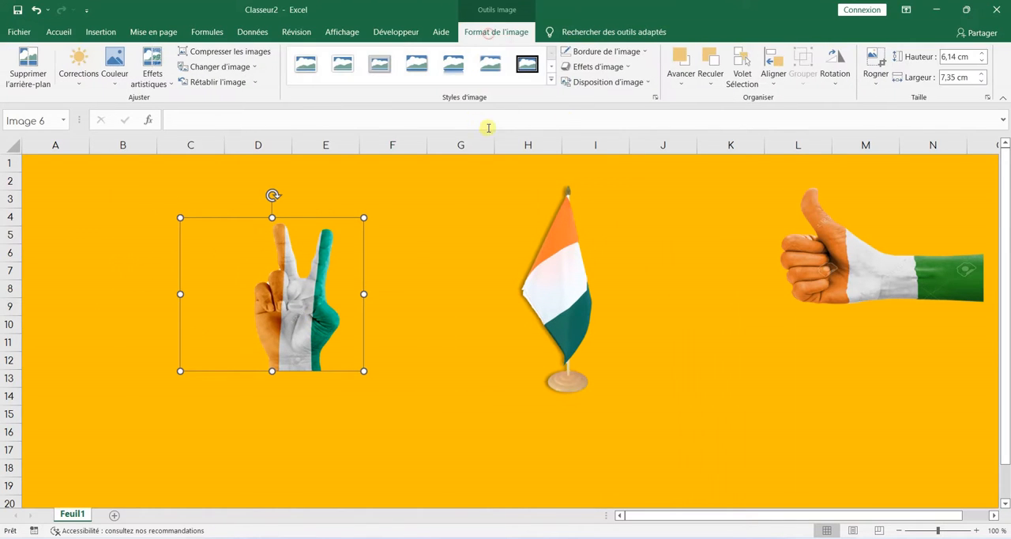
click(615, 71)
click(608, 124)
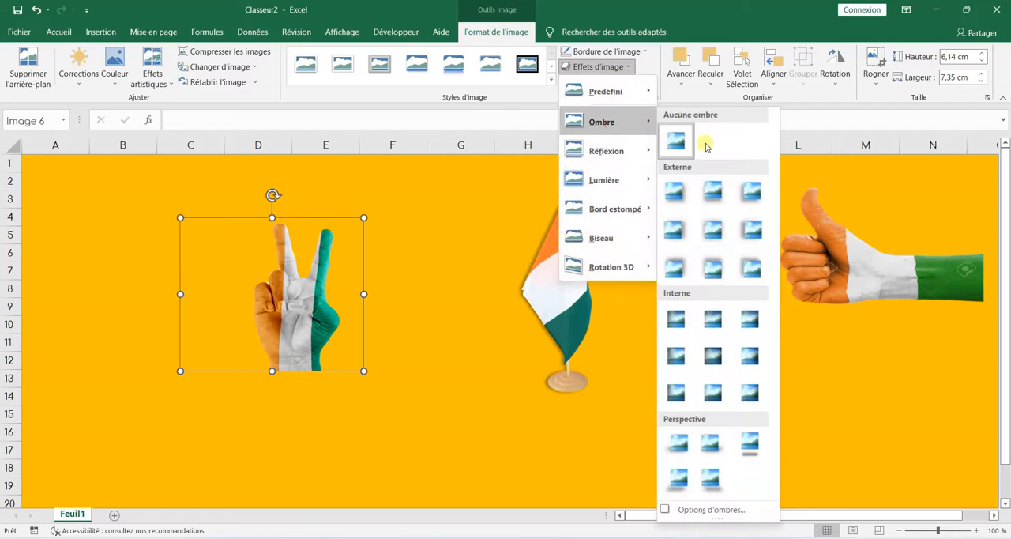
click(743, 194)
mouse_move(288, 303)
mouse_down()
mouse_move(478, 302)
mouse_move(294, 288)
mouse_up()
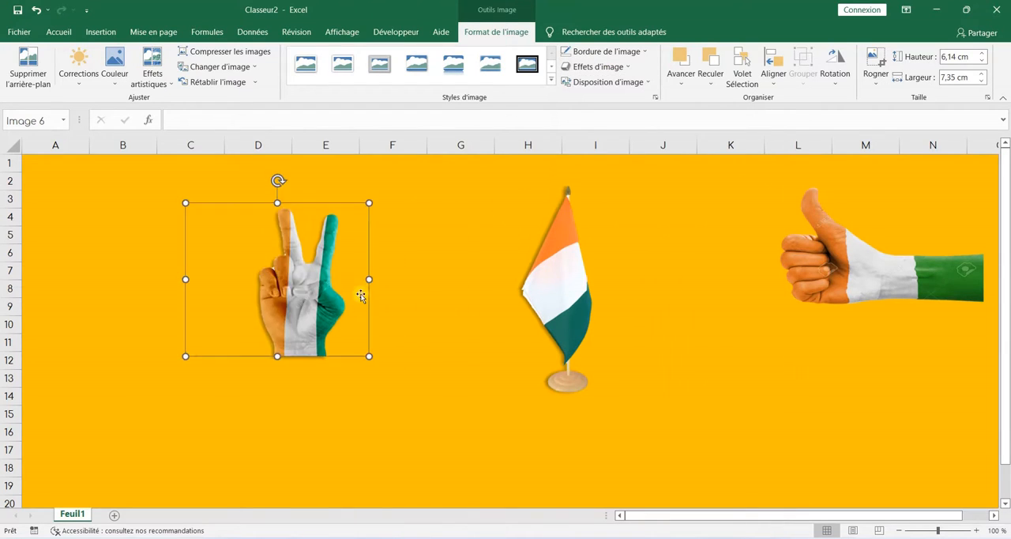
Step: Rearrange the cut-outs with the V-sign hand over columns B and C, the flag over E and F, and the thumbs-up hand over I to K
click(456, 316)
key(ctrl+z)
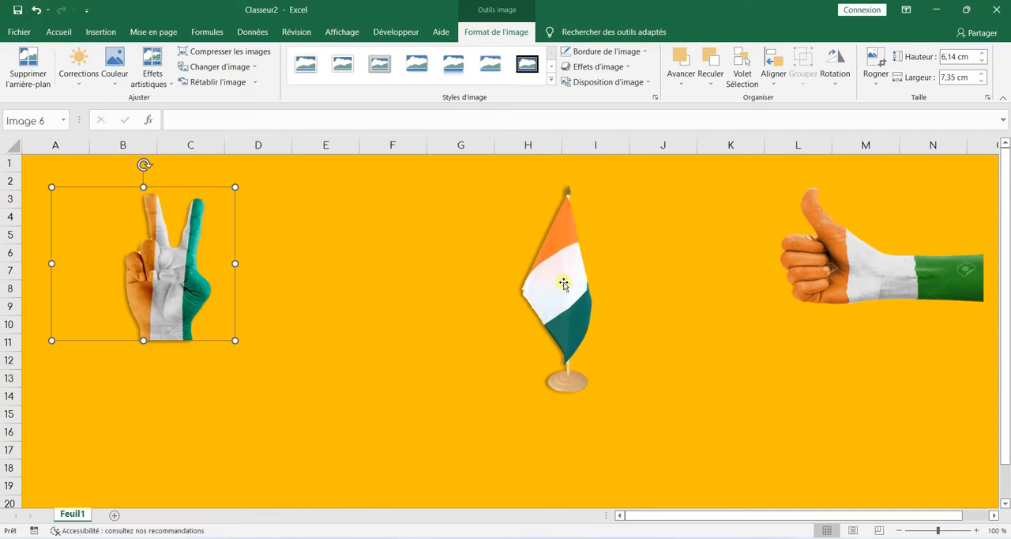
drag(563, 283, 362, 297)
drag(888, 297, 671, 310)
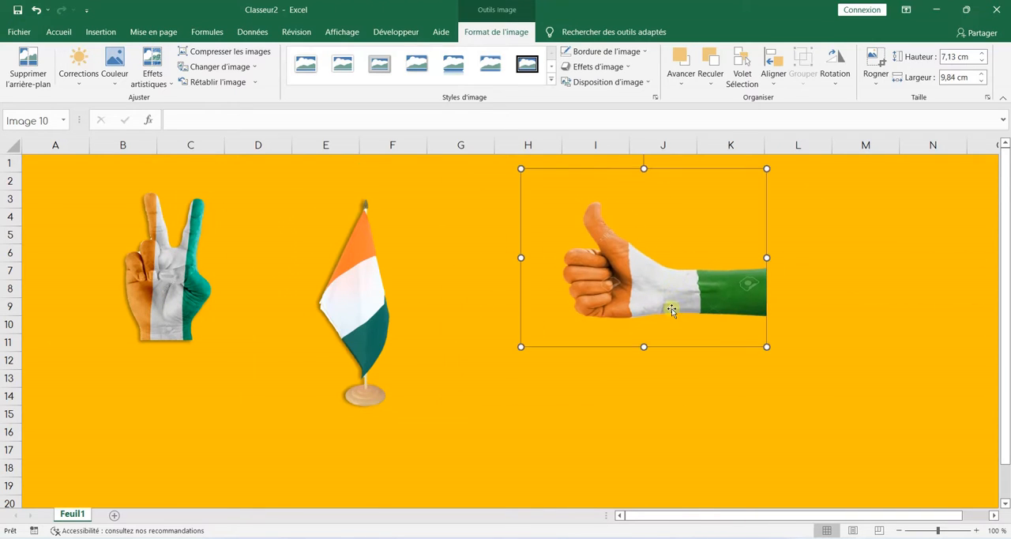